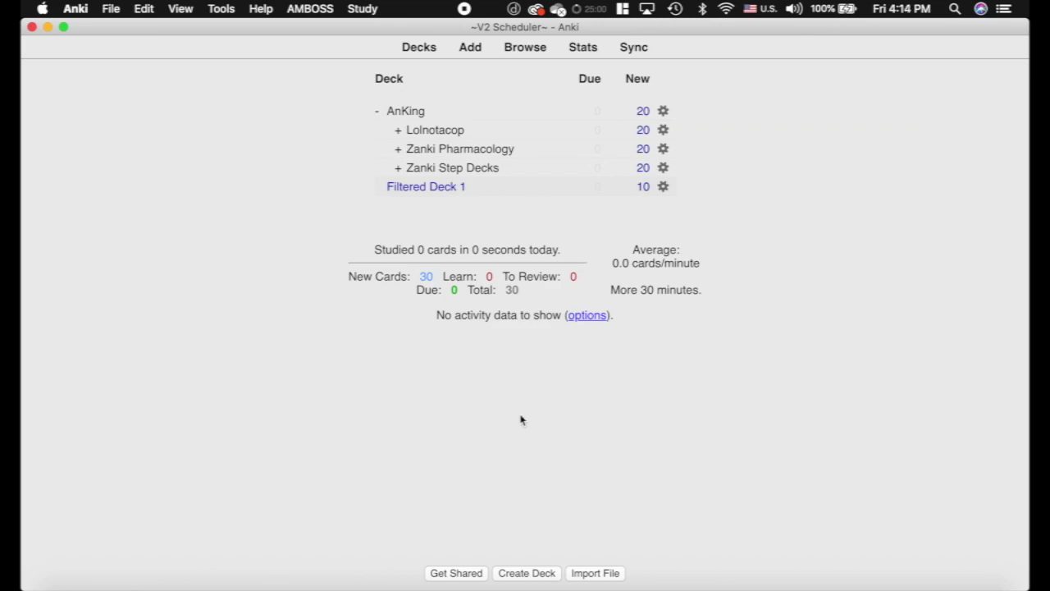
# Read through the Anki support article, then return to the deck list.
pyautogui.hotkey('ctrl', 'Left')
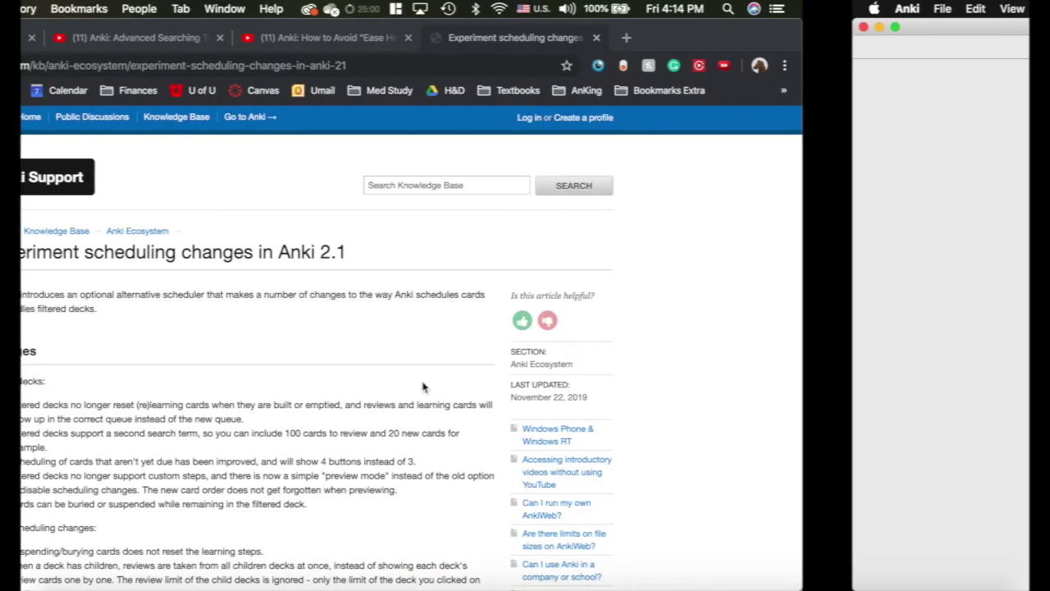
pyautogui.scroll(-1, 169, 281)
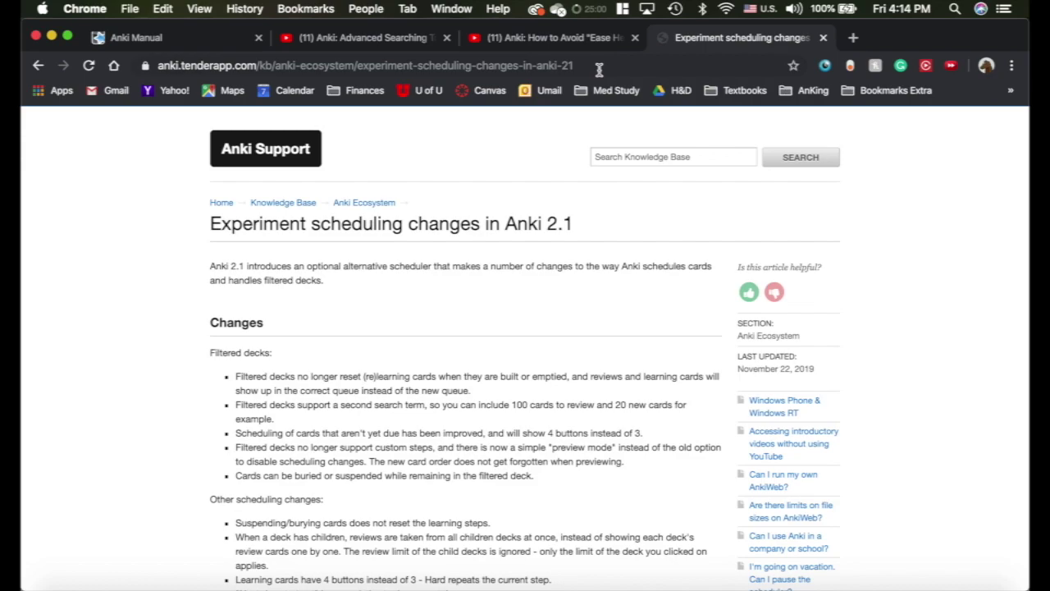
pyautogui.scroll(-2, 145, 301)
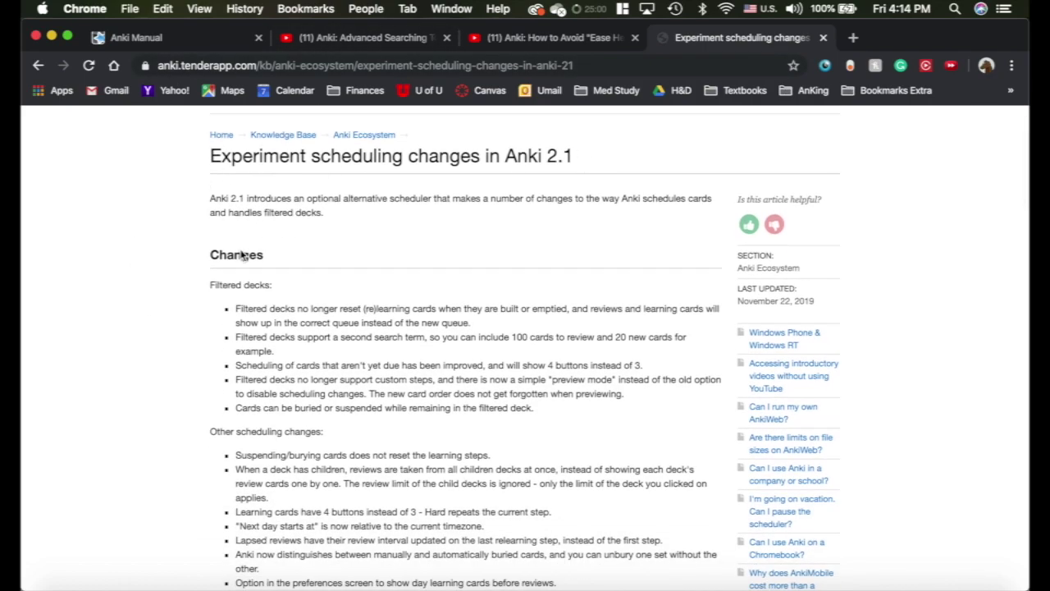
pyautogui.scroll(-10, 234, 337)
pyautogui.scroll(-15, 234, 328)
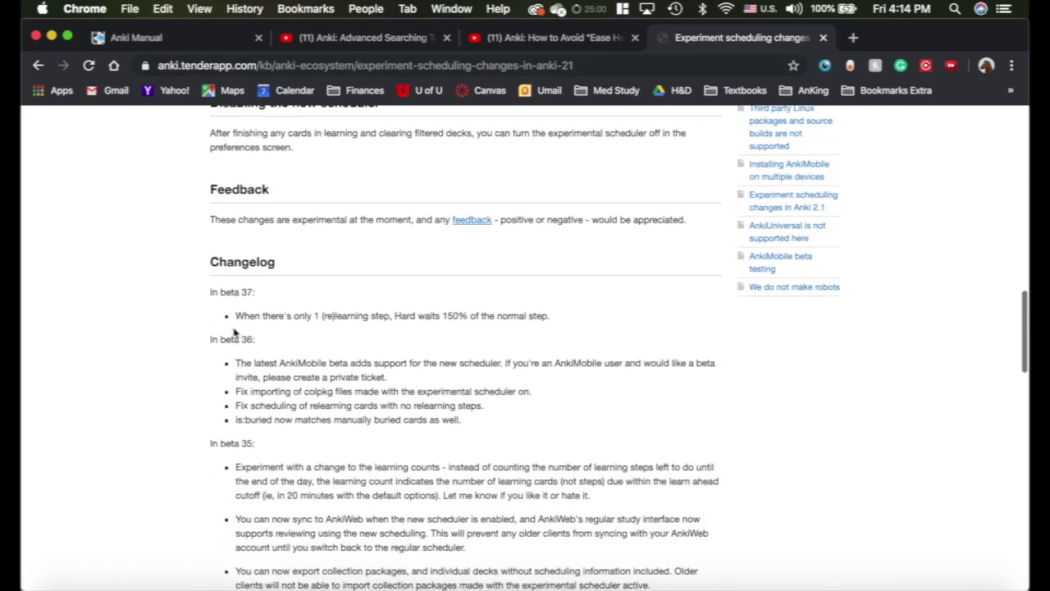
pyautogui.scroll(20, 217, 260)
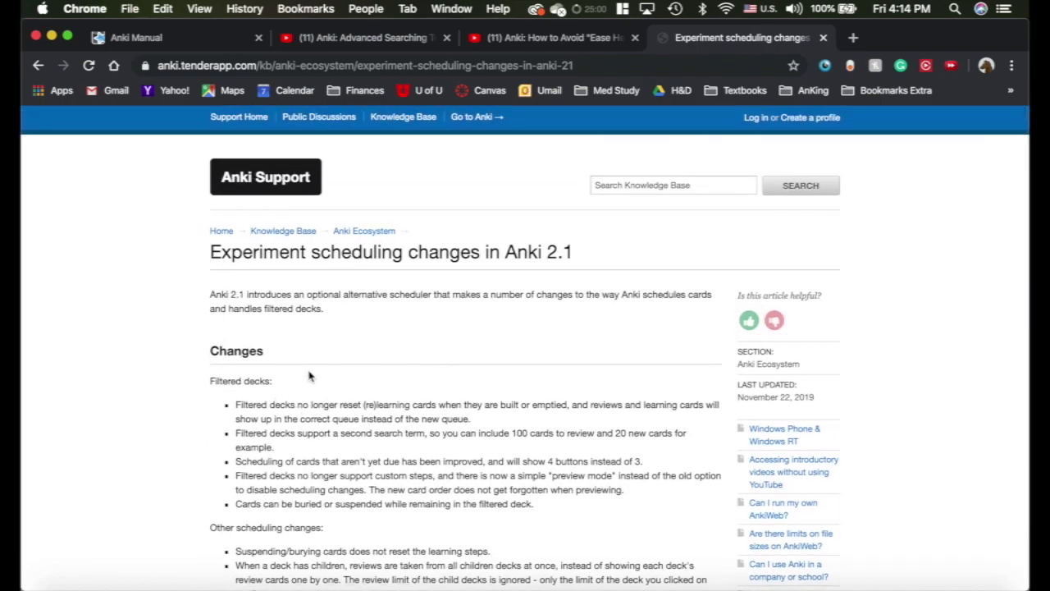
pyautogui.hotkey('ctrl', 'Right')
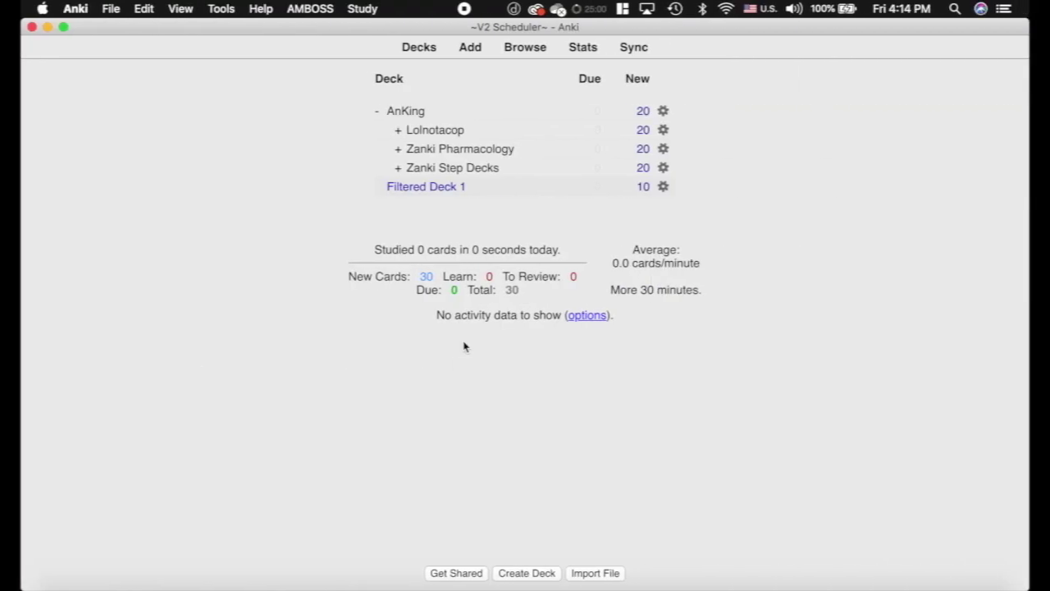
# Rebuild Filtered Deck 1 from its gear-menu options.
pyautogui.click(663, 187)
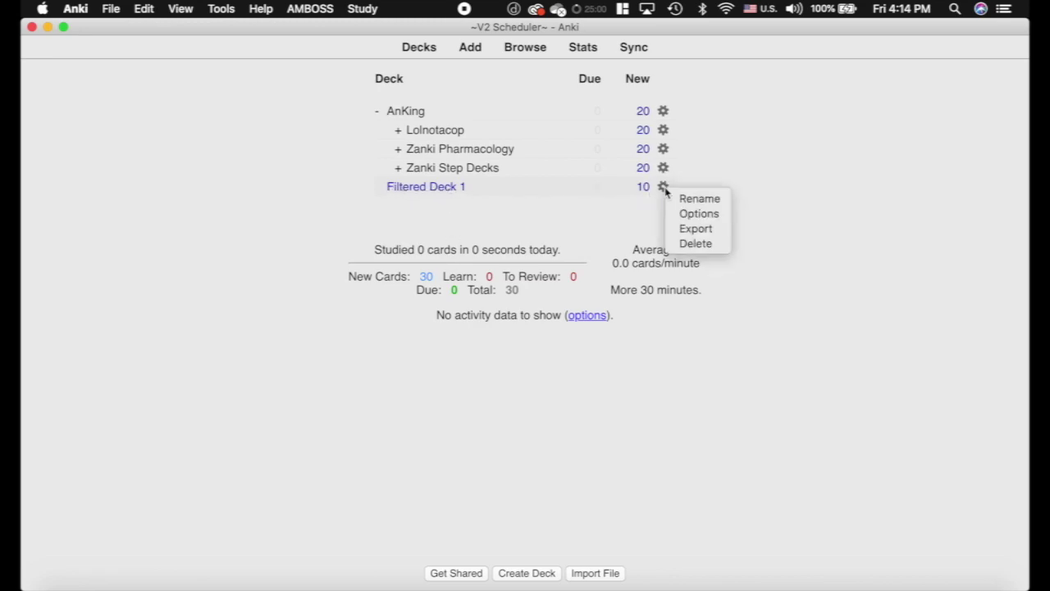
pyautogui.click(698, 214)
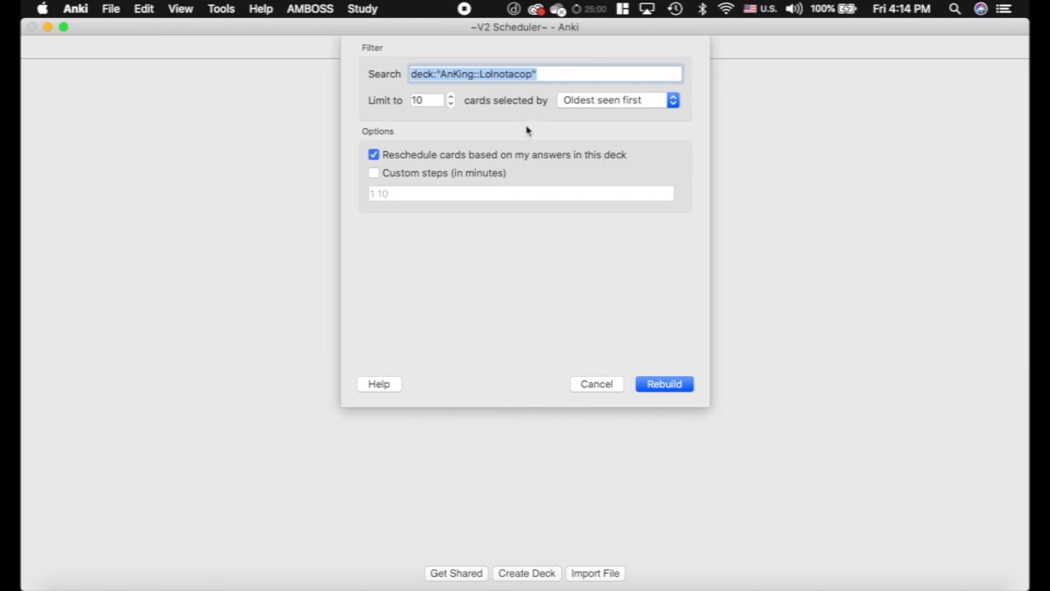
pyautogui.click(675, 384)
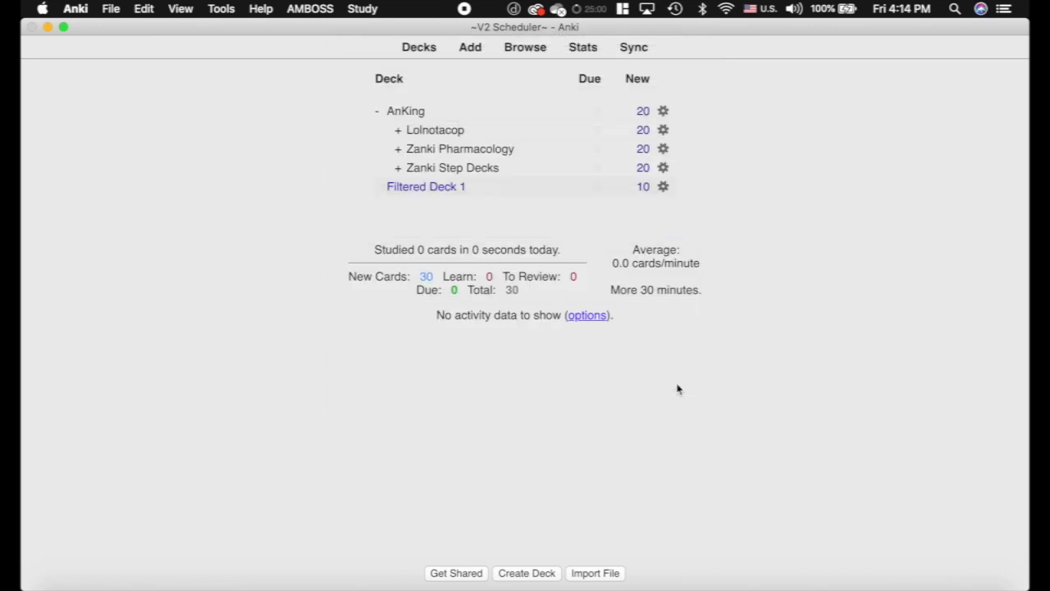
# Study the HPV card in Filtered Deck 1, flag it red, and grade it.
pyautogui.click(438, 188)
pyautogui.press('s')
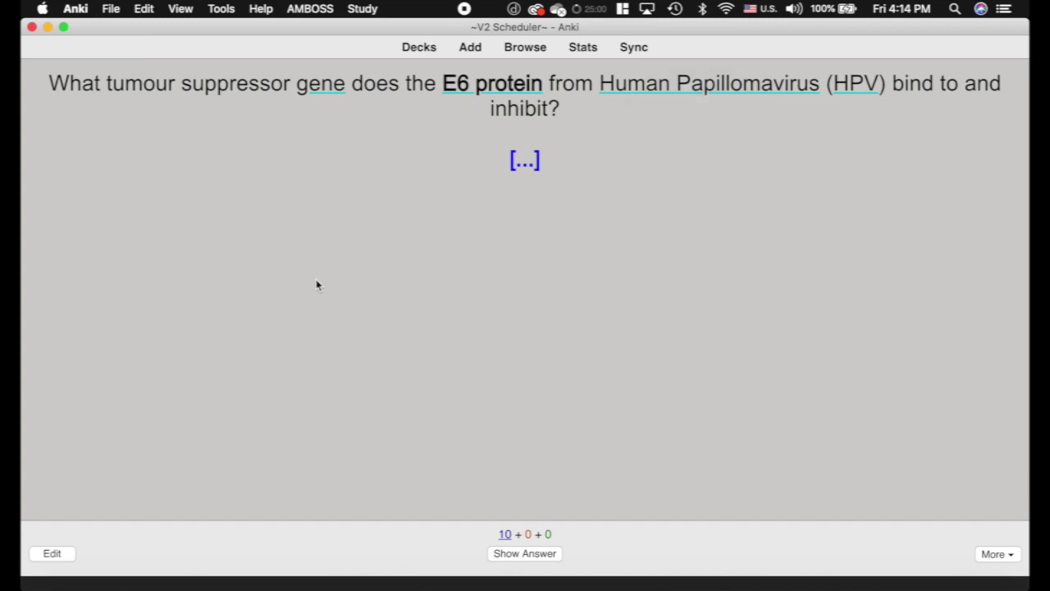
pyautogui.press('space')
pyautogui.hotkey('ctrl', '1')
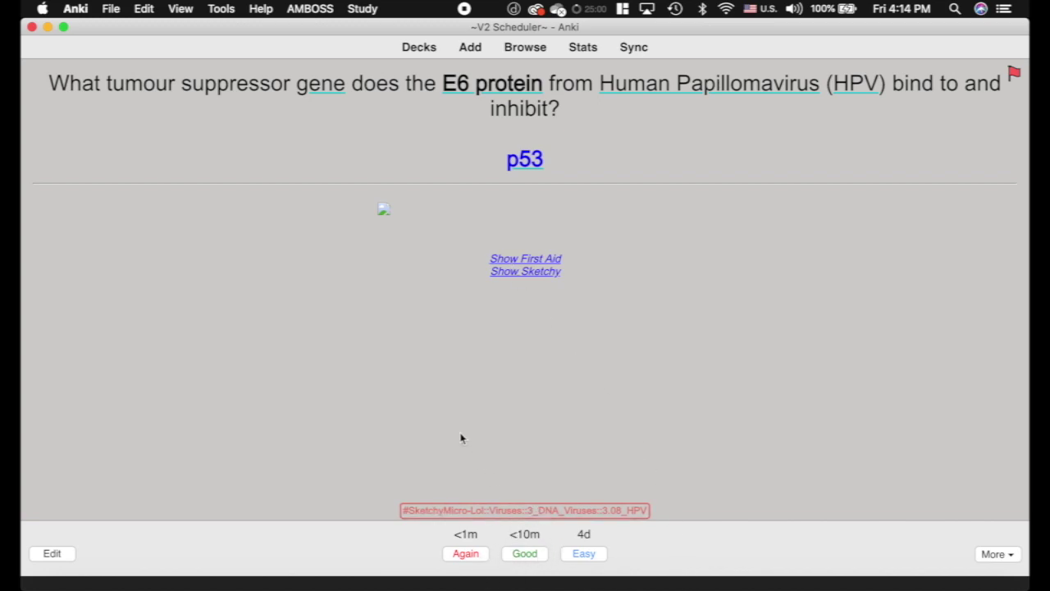
pyautogui.press('space')
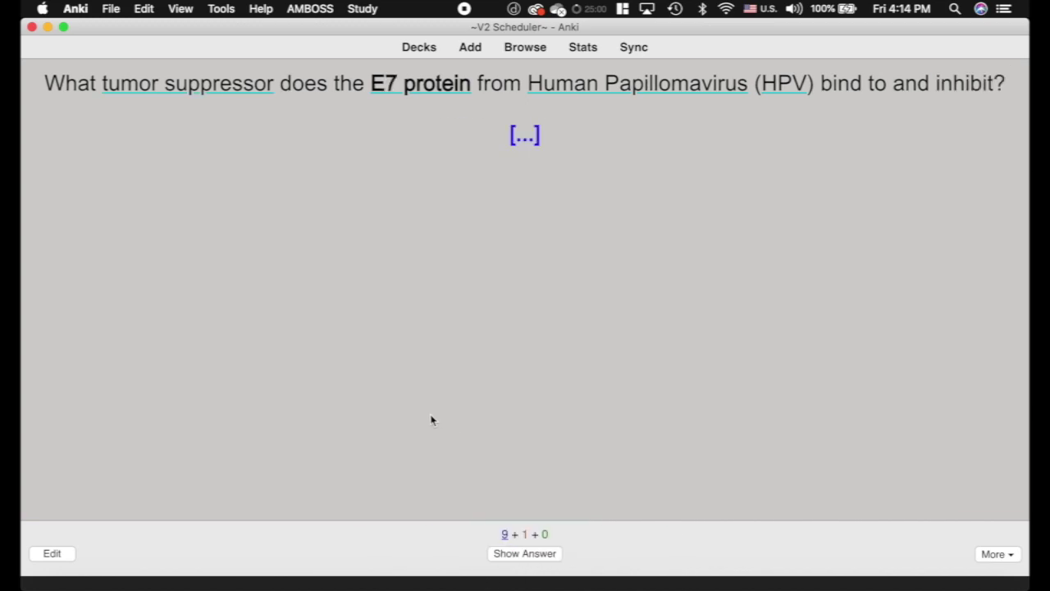
pyautogui.press('d')
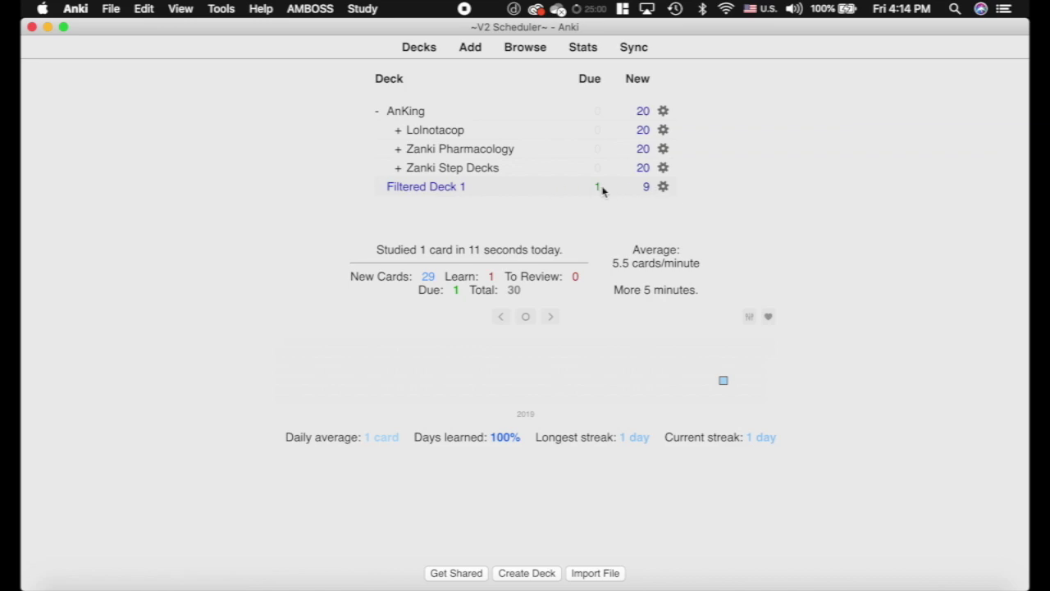
# Empty Filtered Deck 1 so its cards return to their home decks.
pyautogui.click(435, 187)
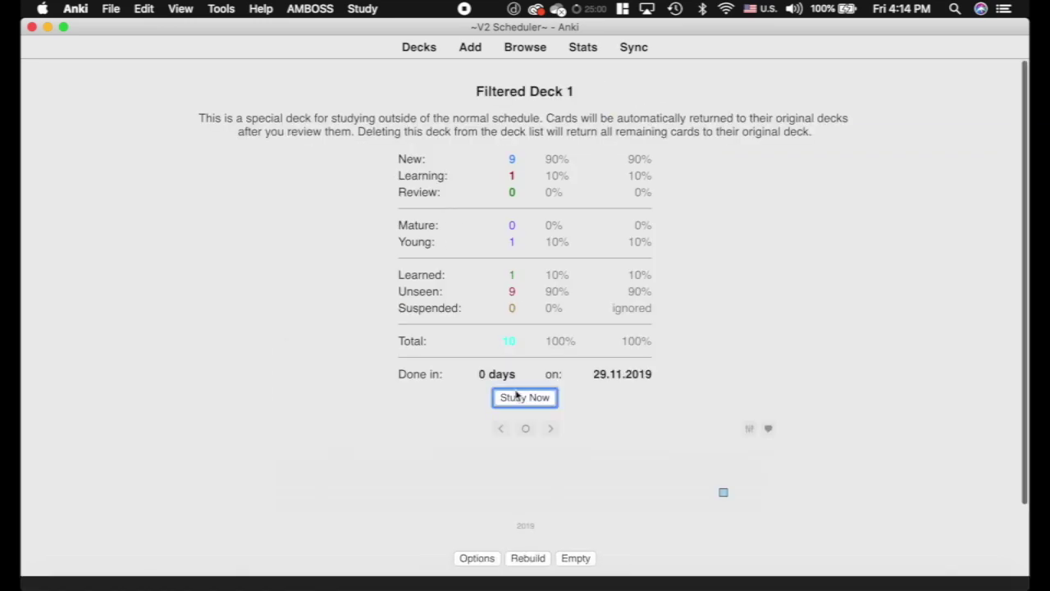
pyautogui.click(584, 561)
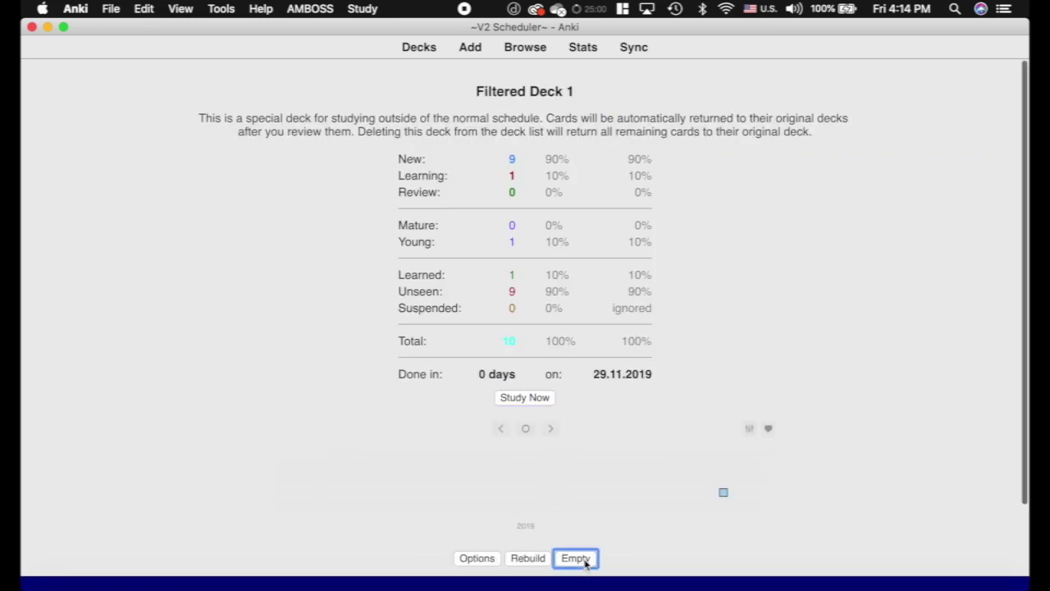
pyautogui.click(429, 47)
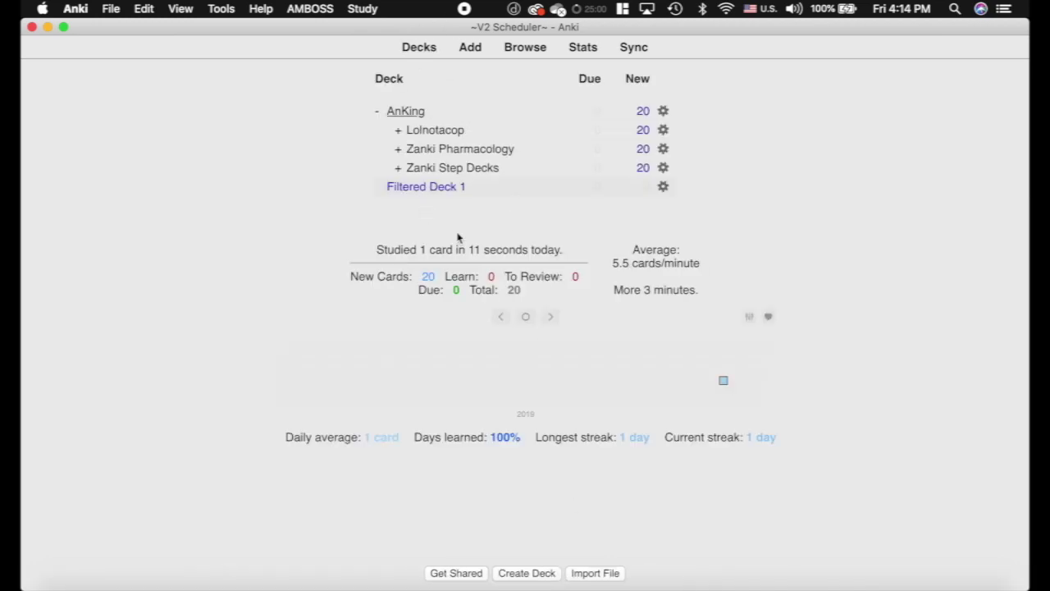
# Search the browser for red-flagged cards (flag:1), then view Filtered Deck 1's empty overview.
pyautogui.click(525, 47)
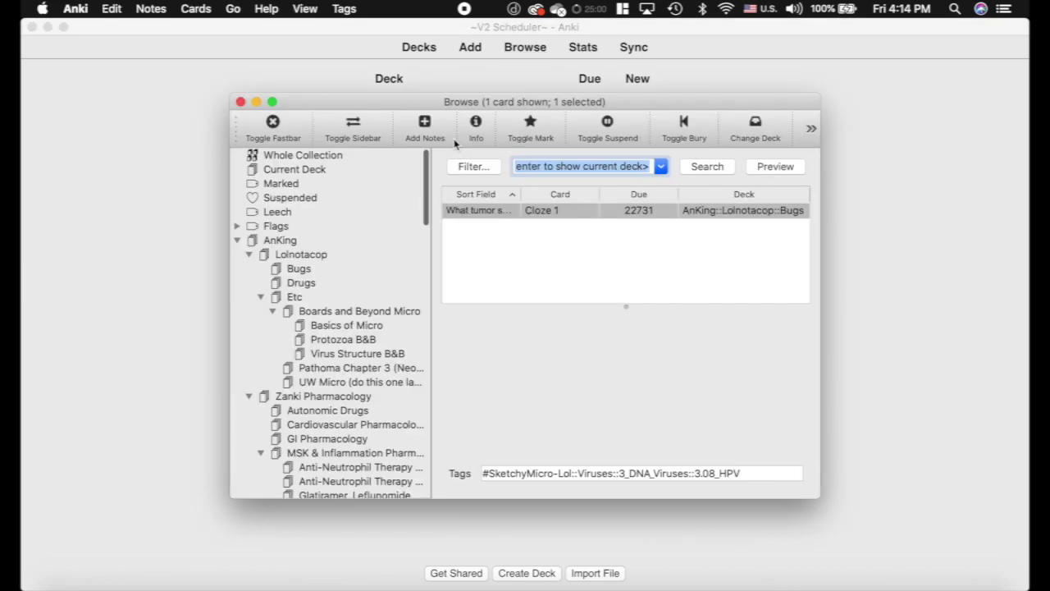
pyautogui.write('fl')
pyautogui.press('Return')
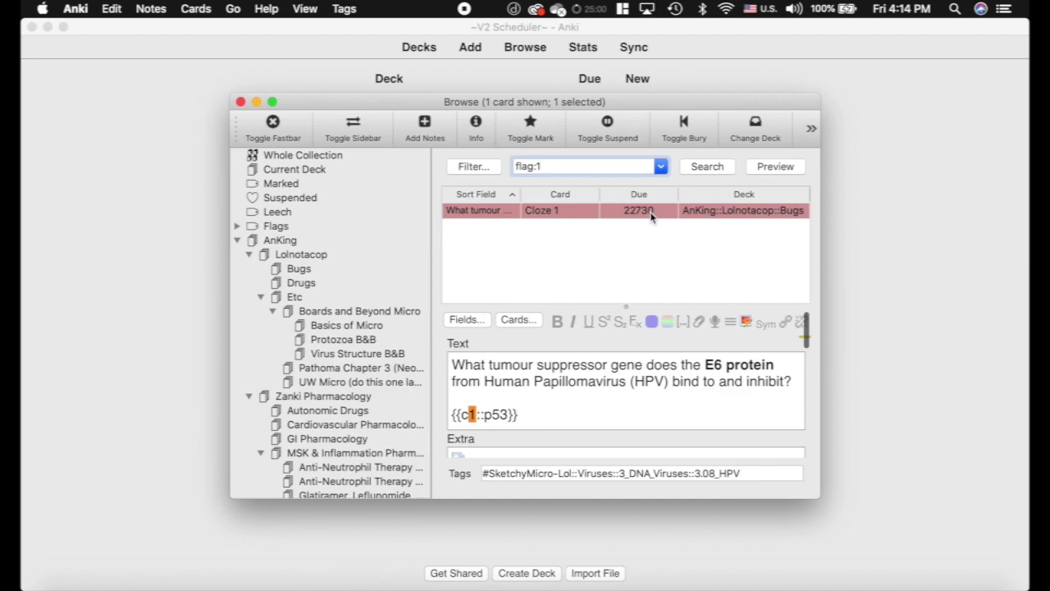
pyautogui.click(240, 102)
pyautogui.click(429, 185)
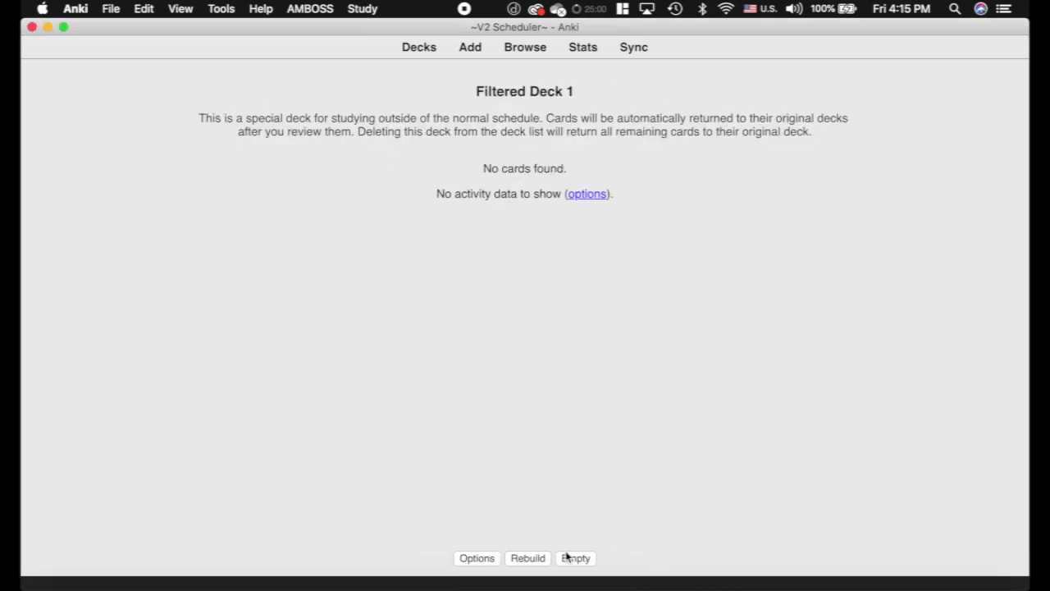
# Study the Lolnotacop deck, burying the current card until tomorrow.
pyautogui.click(420, 50)
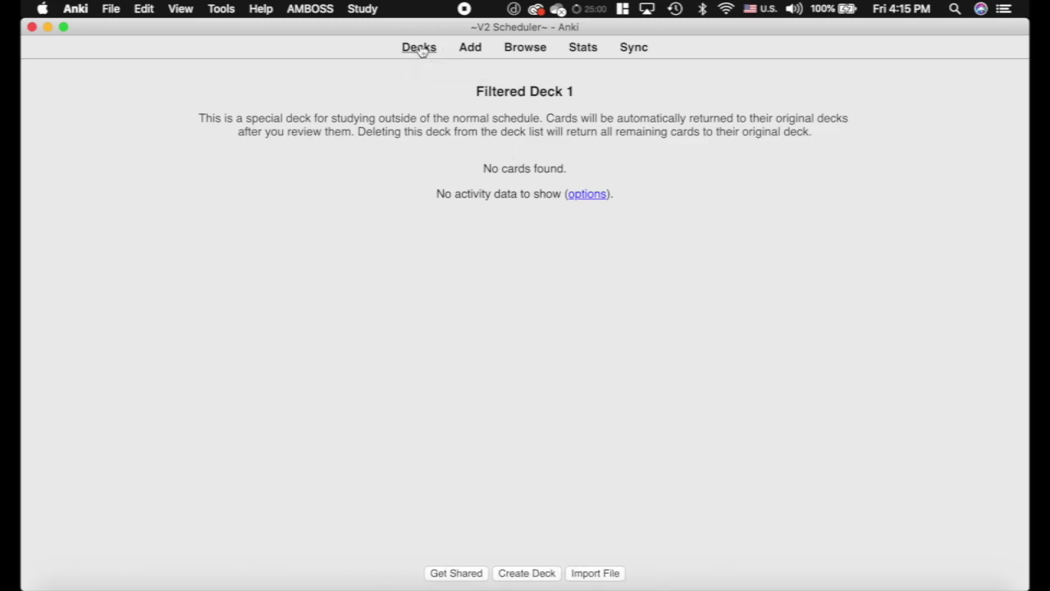
pyautogui.click(430, 133)
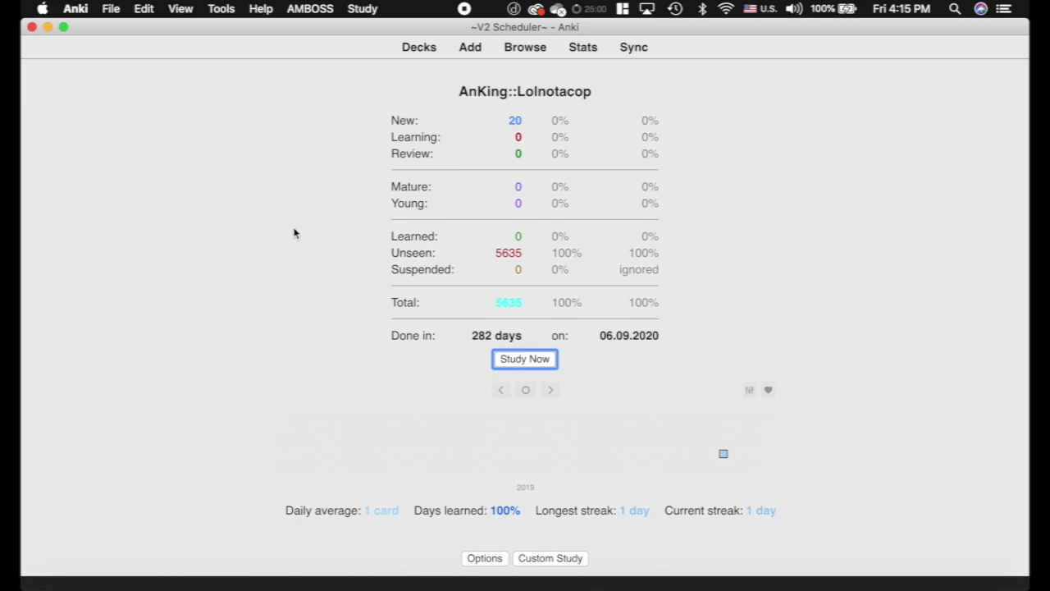
pyautogui.press('s')
pyautogui.press('space')
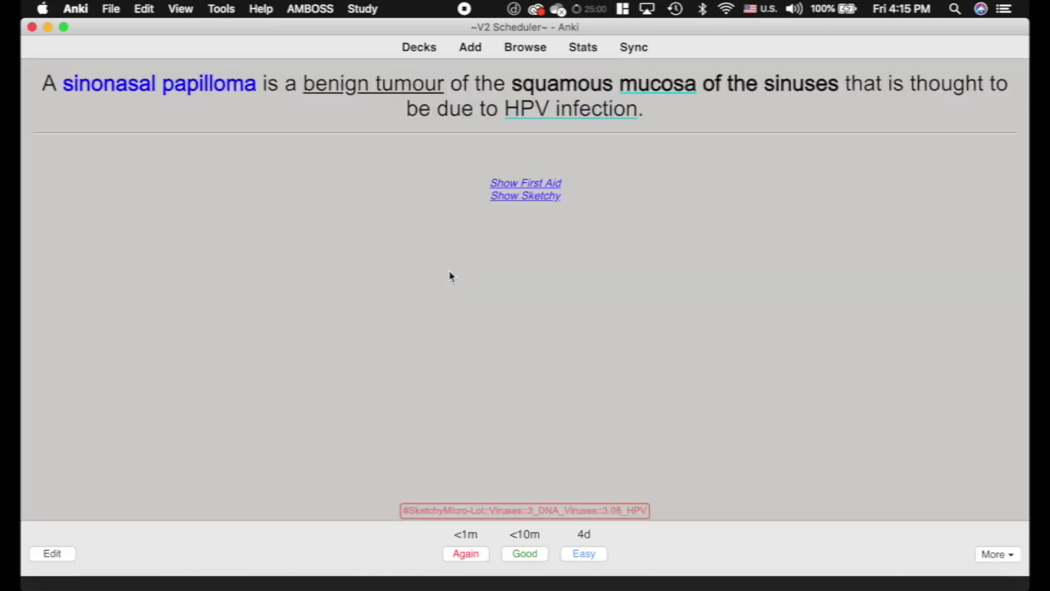
pyautogui.press('-')
pyautogui.press('space')
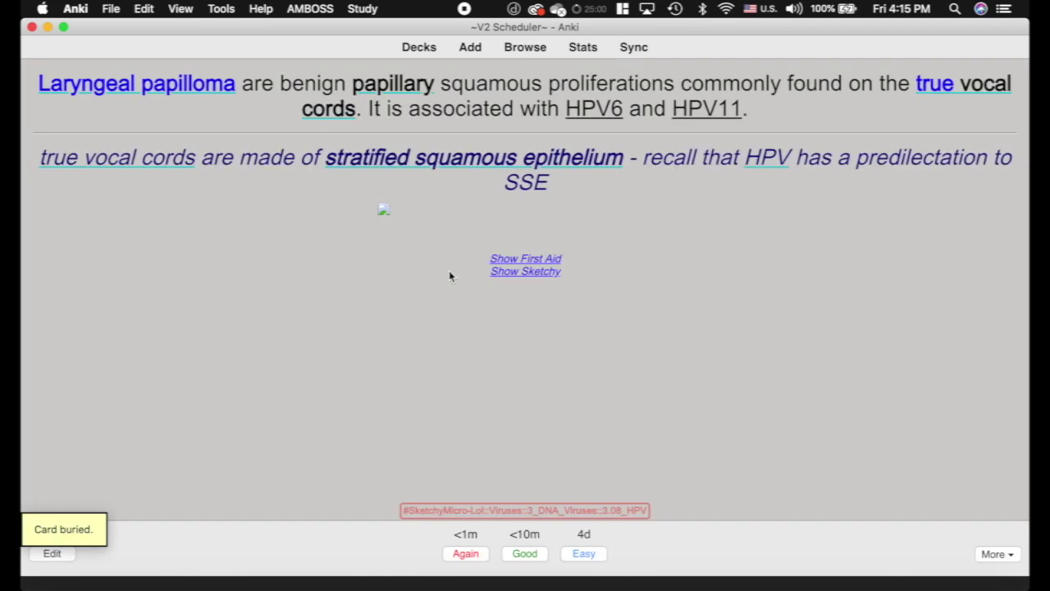
pyautogui.press('space')
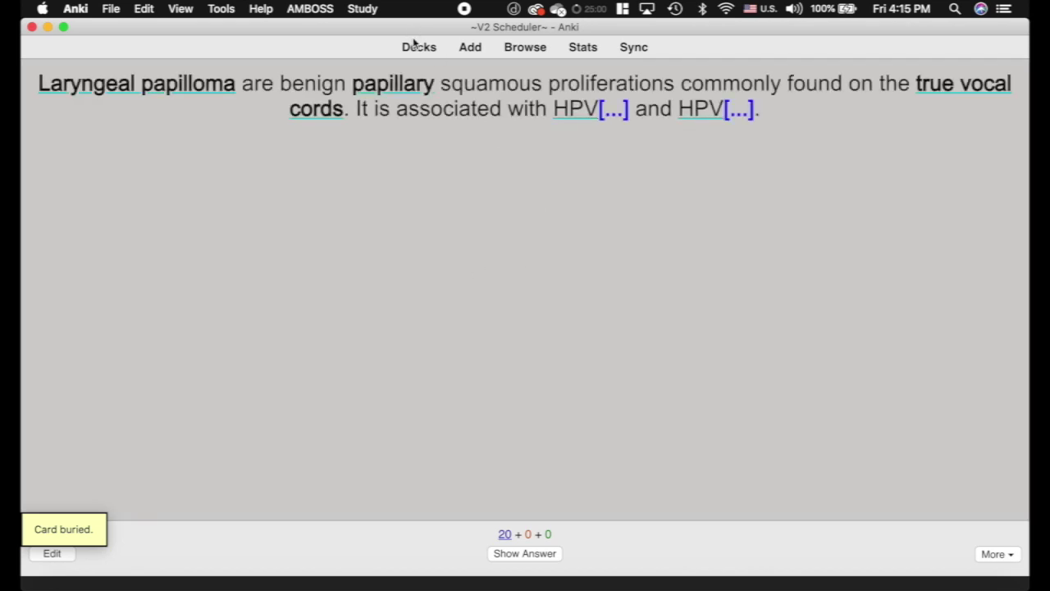
# In Lolnotacop's options, enable Bury related new cards and Bury related reviews, then save.
pyautogui.click(419, 51)
pyautogui.click(663, 130)
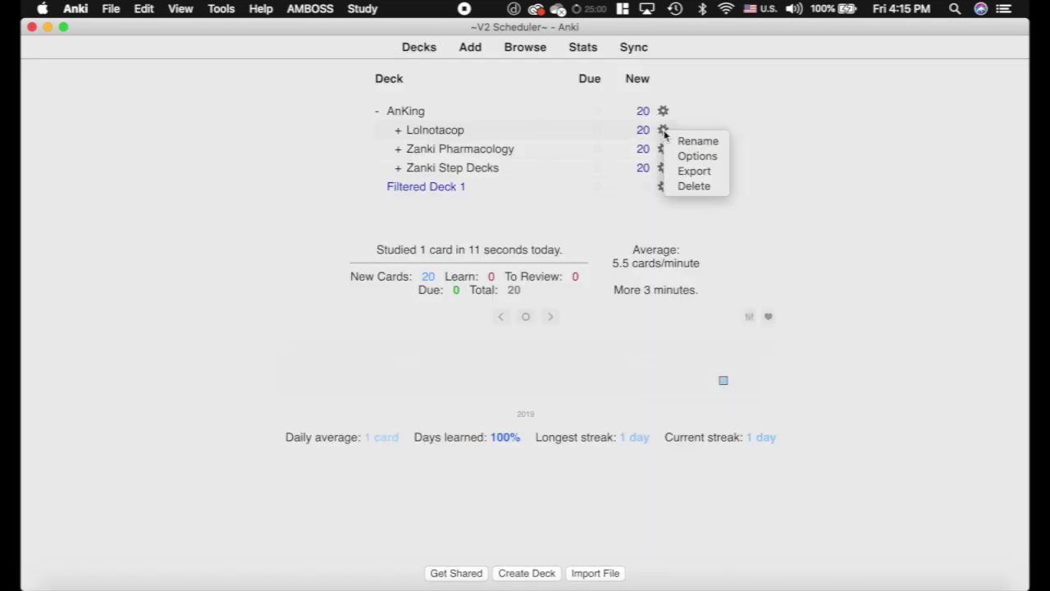
pyautogui.click(697, 156)
pyautogui.click(332, 309)
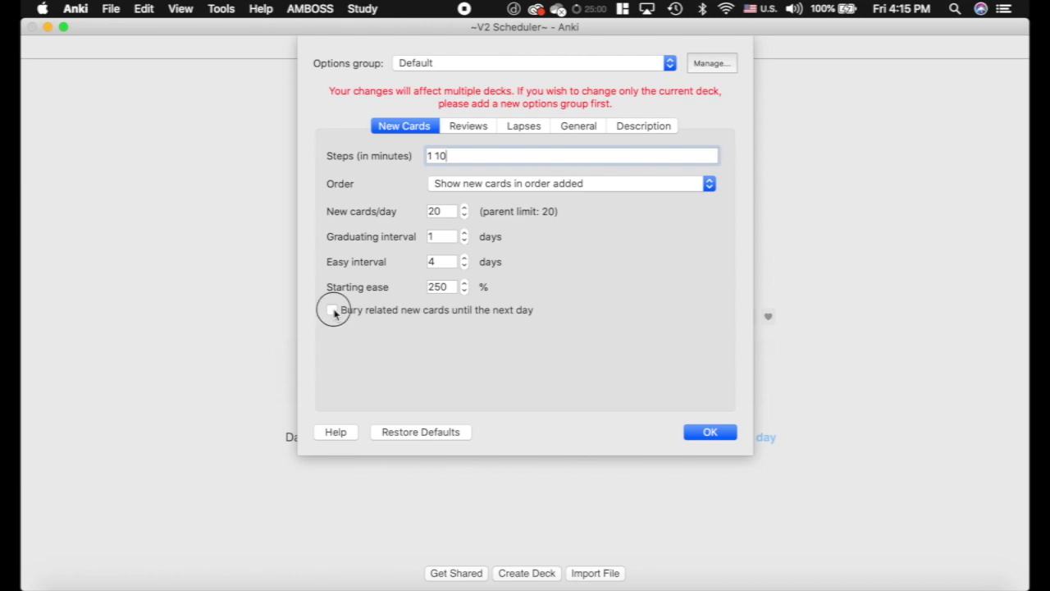
pyautogui.click(473, 127)
pyautogui.click(332, 277)
pyautogui.click(399, 122)
pyautogui.click(730, 435)
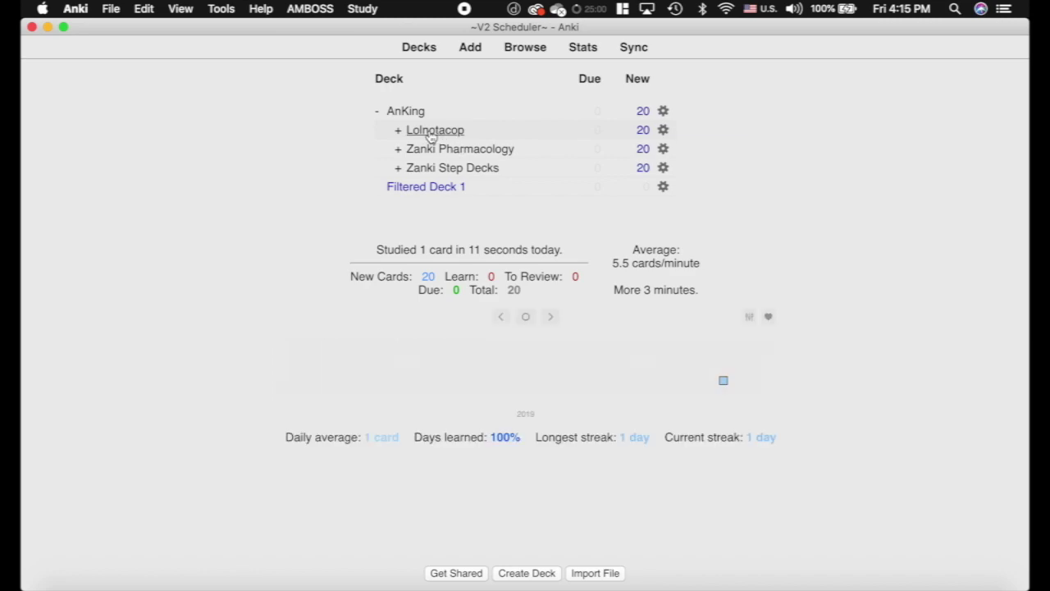
# Study the laryngeal papilloma card in Lolnotacop, viewing it in the editor before grading.
pyautogui.moveTo(430, 137)
pyautogui.mouseDown()
pyautogui.moveTo(464, 138)
pyautogui.moveTo(436, 140)
pyautogui.mouseUp()
pyautogui.click(435, 137)
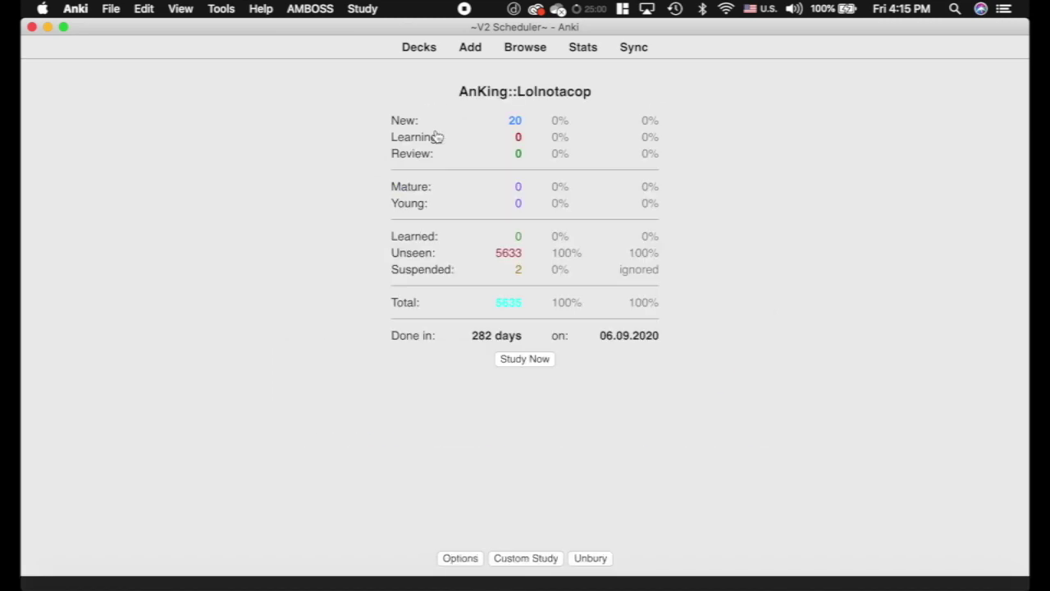
pyautogui.press('s')
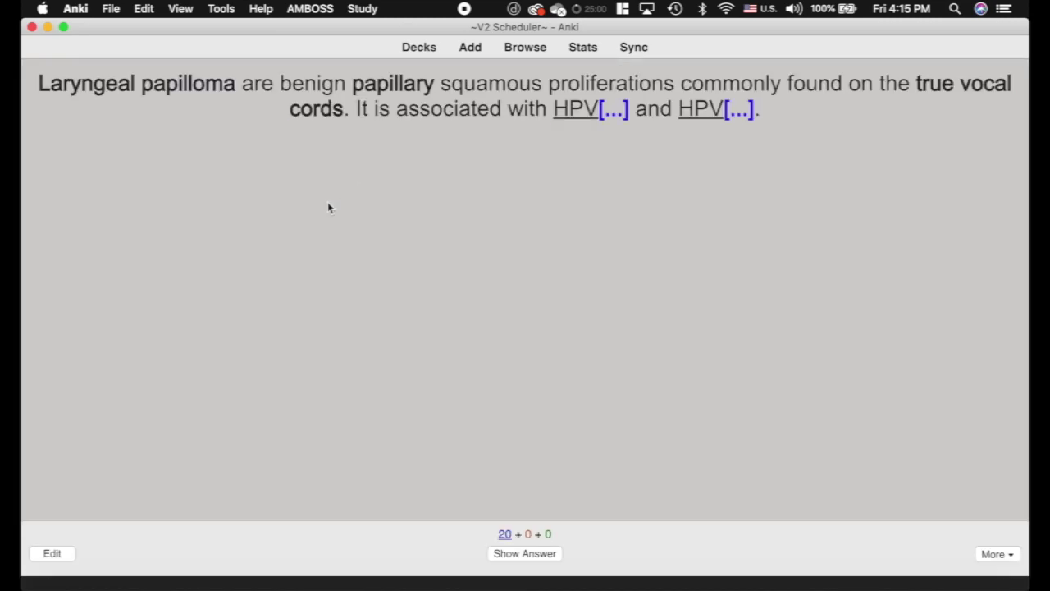
pyautogui.press('space')
pyautogui.press('e')
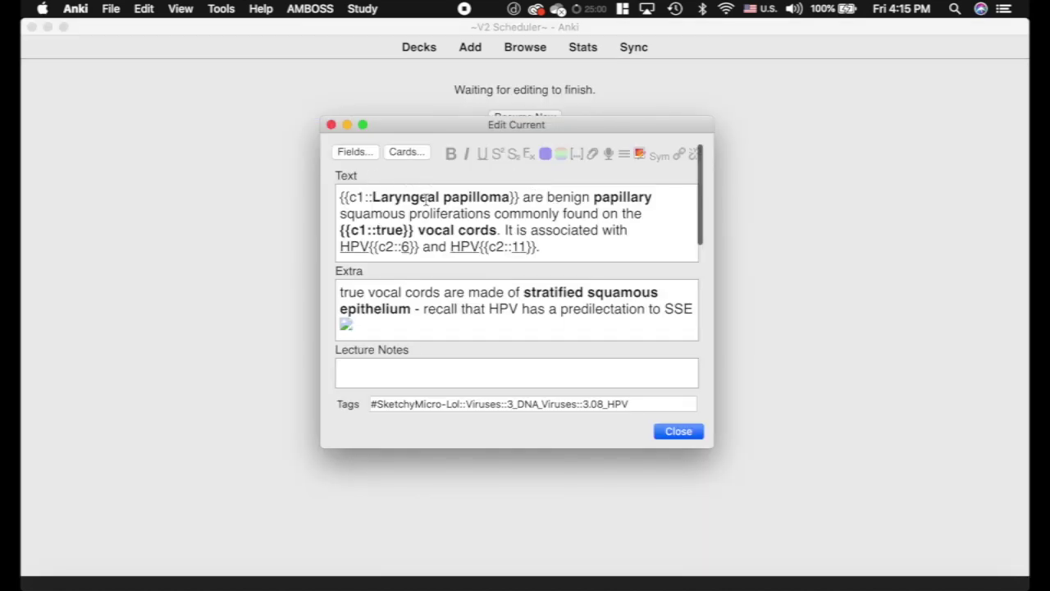
pyautogui.click(330, 124)
pyautogui.press('space')
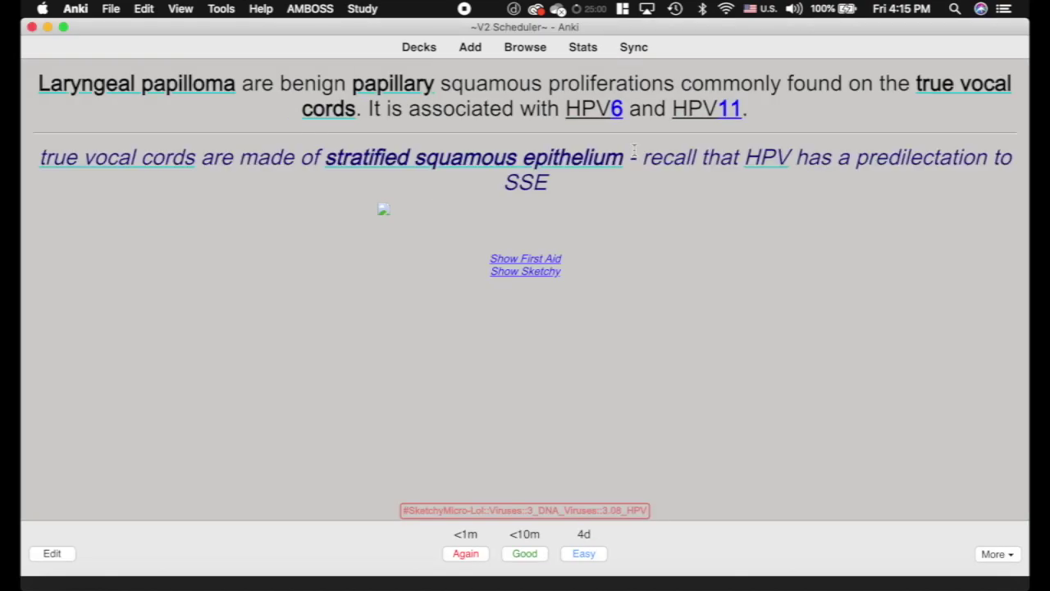
pyautogui.press('space')
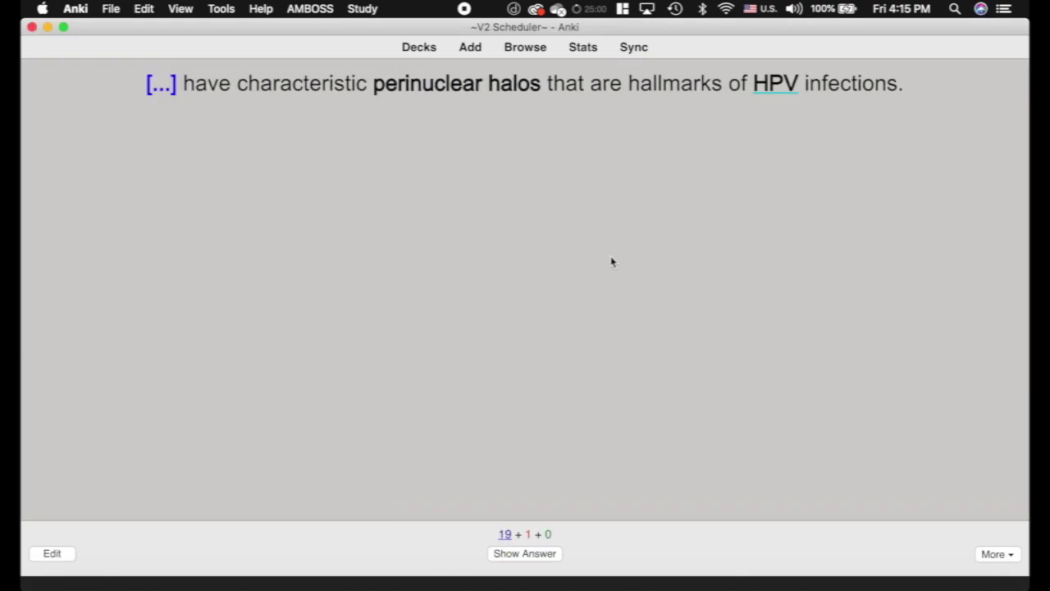
# Unbury Lolnotacop's 2 buried cards and reopen the deck overview.
pyautogui.click(418, 47)
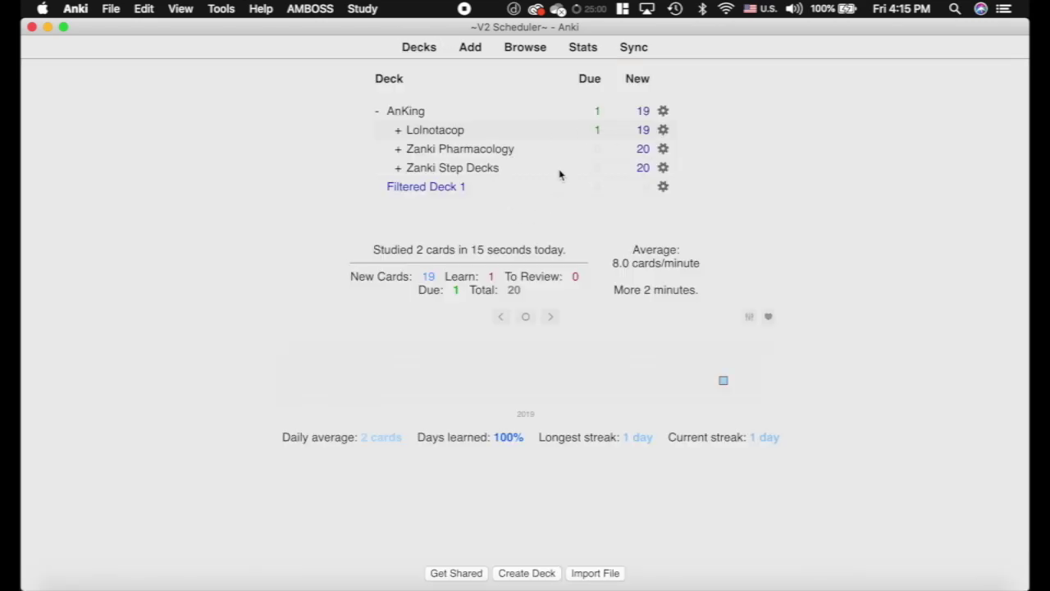
pyautogui.click(435, 129)
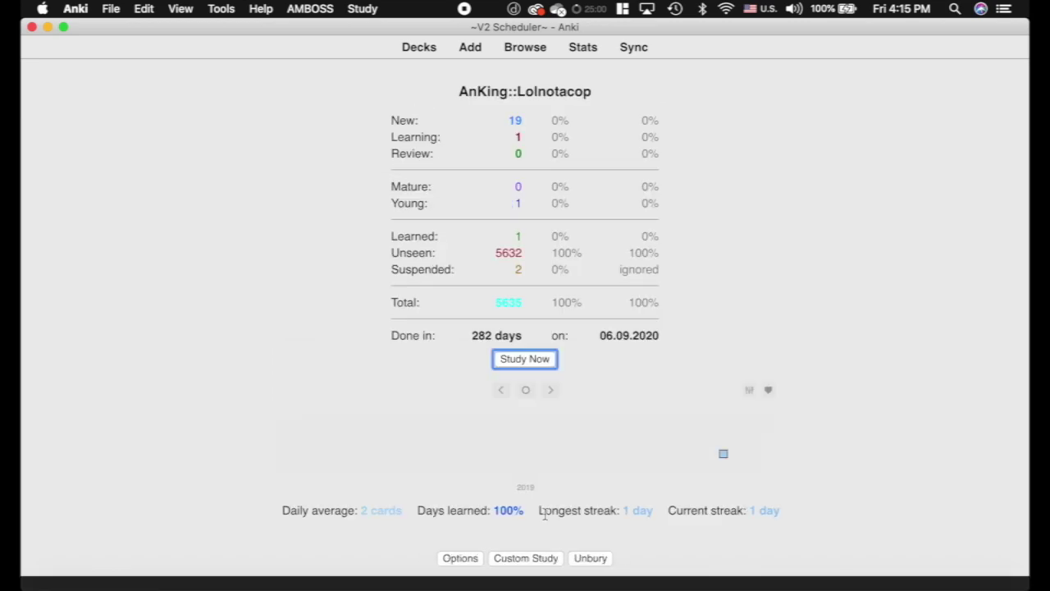
pyautogui.click(598, 558)
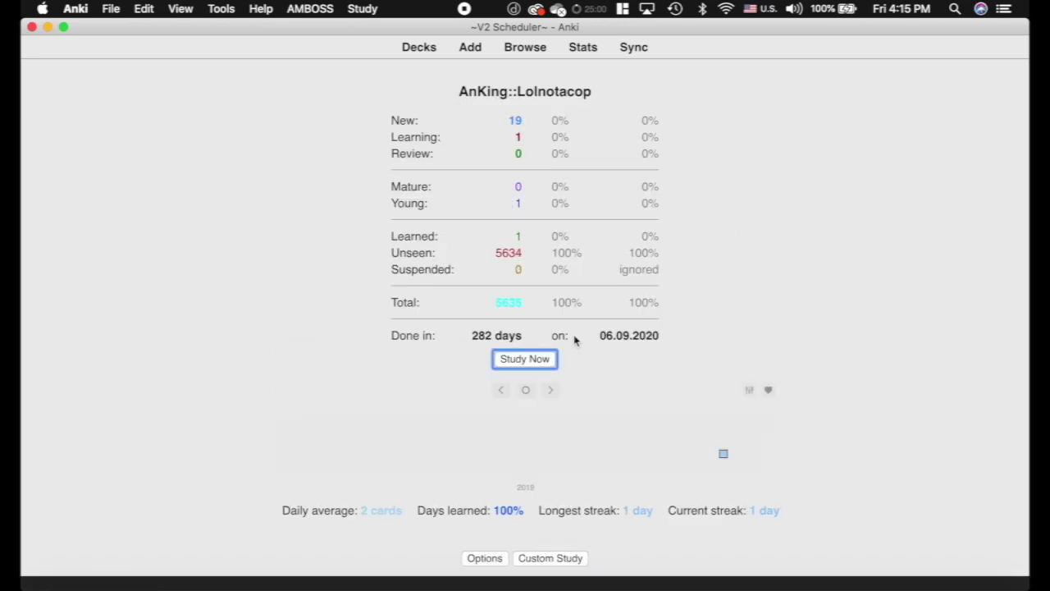
pyautogui.click(414, 47)
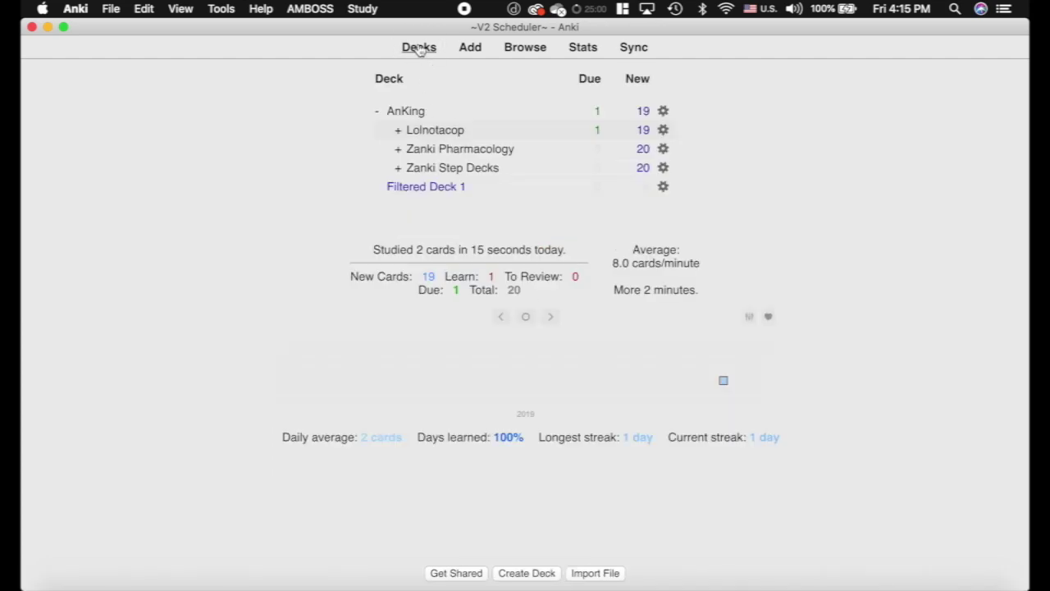
pyautogui.click(434, 132)
# Reveal the sinonasal papilloma card's answer, then leave for the deck list ungraded.
pyautogui.press('s')
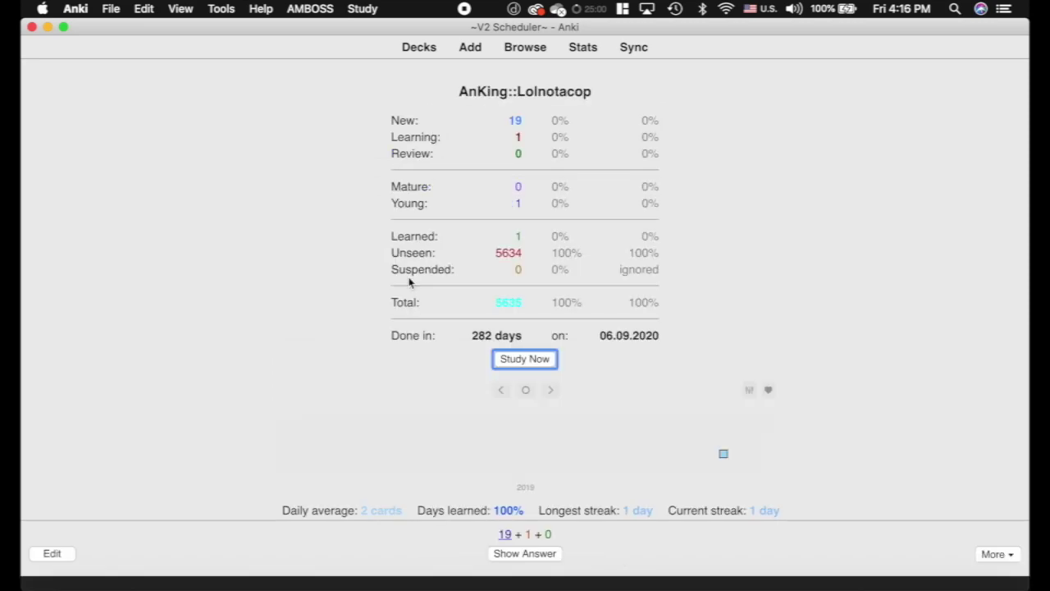
pyautogui.press('space')
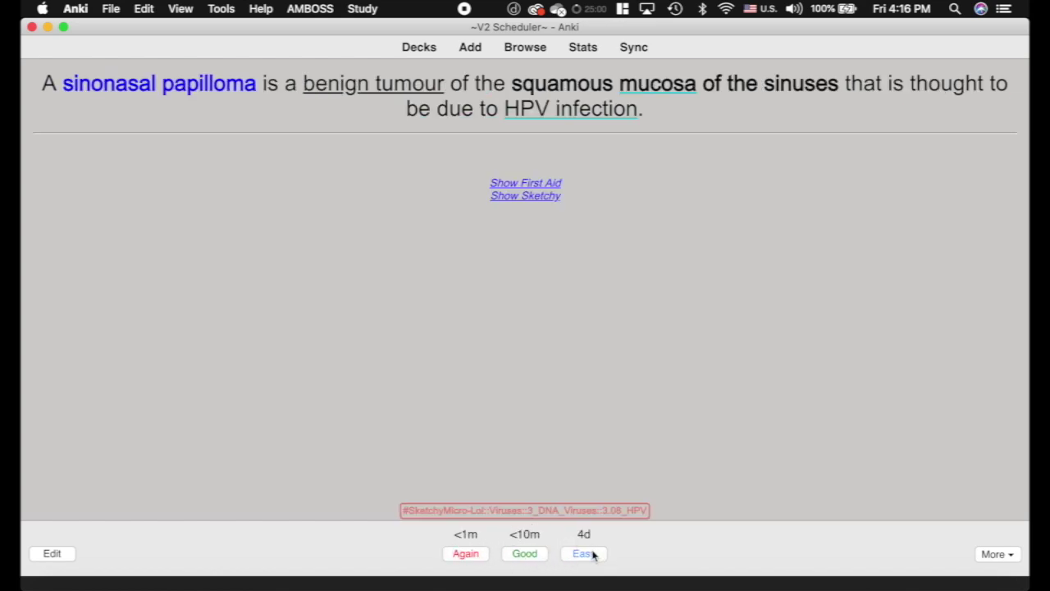
pyautogui.click(418, 47)
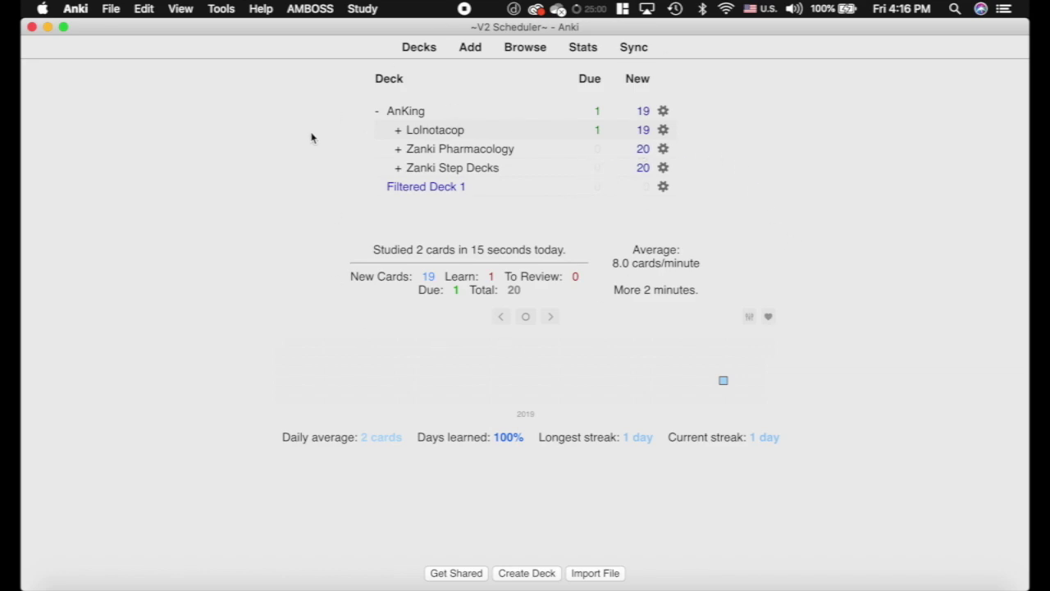
# Rebuild Filtered Deck 1, answer its first card, and return to the deck list.
pyautogui.click(440, 188)
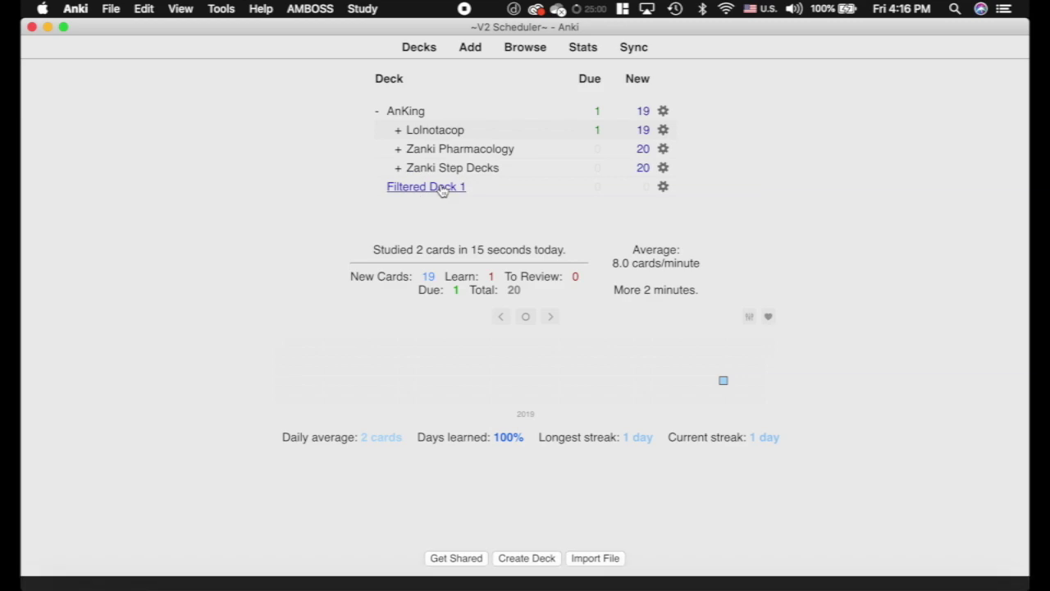
pyautogui.click(526, 559)
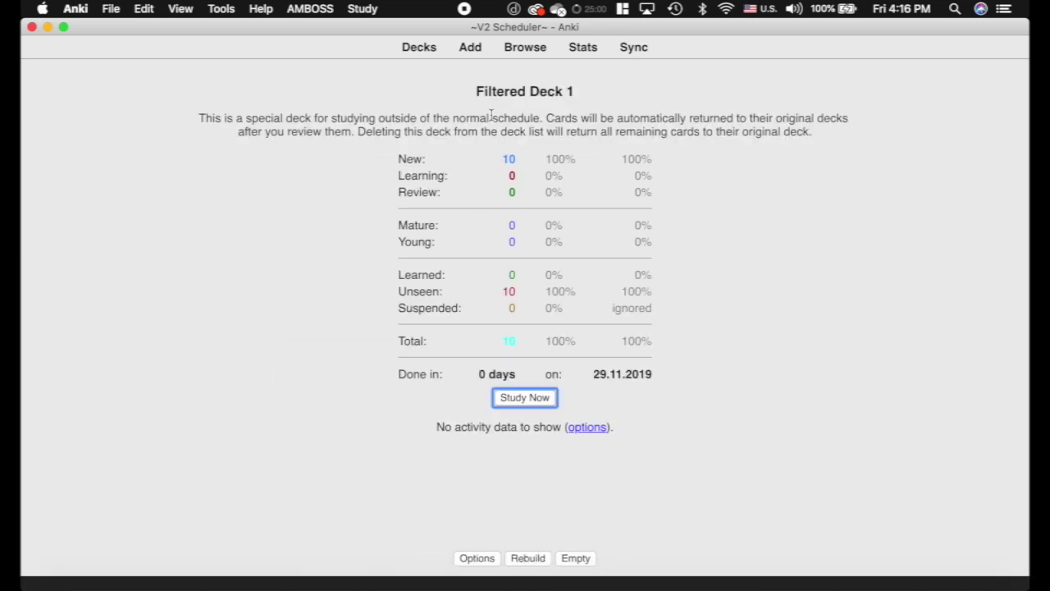
pyautogui.click(526, 397)
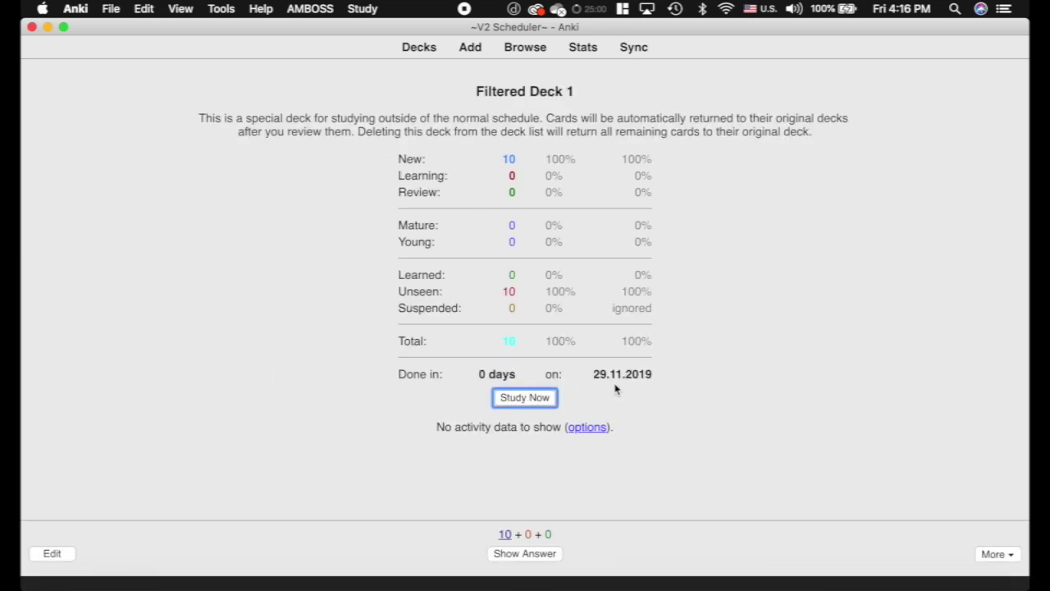
pyautogui.press('space')
pyautogui.press('space')
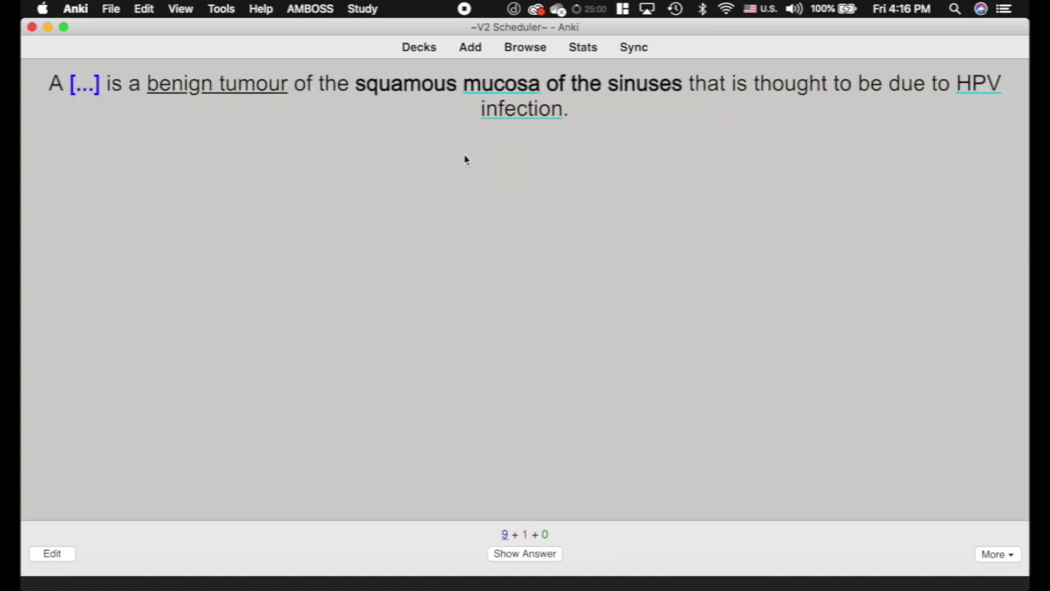
pyautogui.click(420, 49)
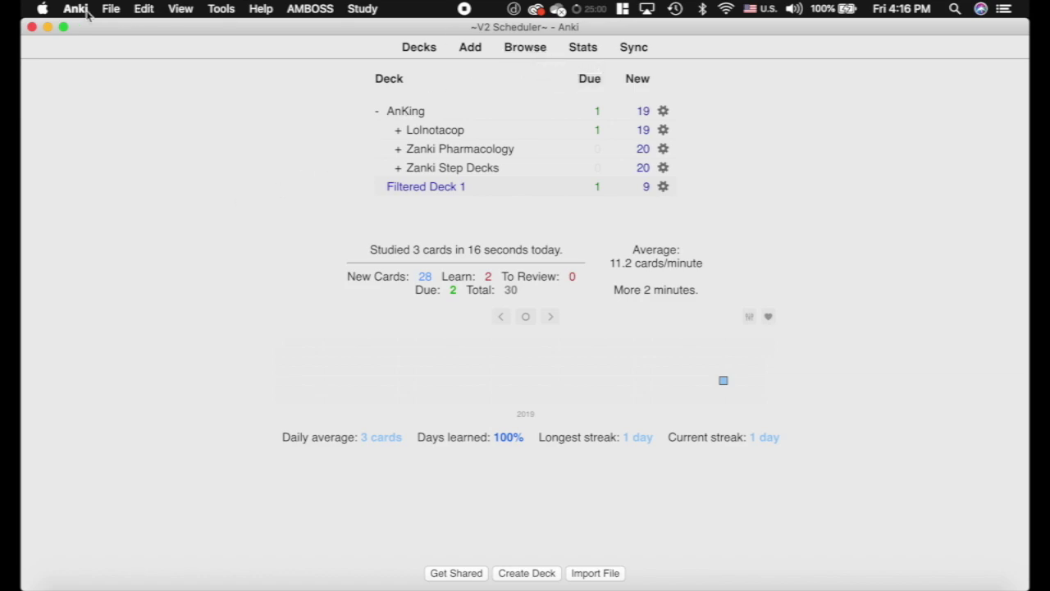
pyautogui.click(525, 48)
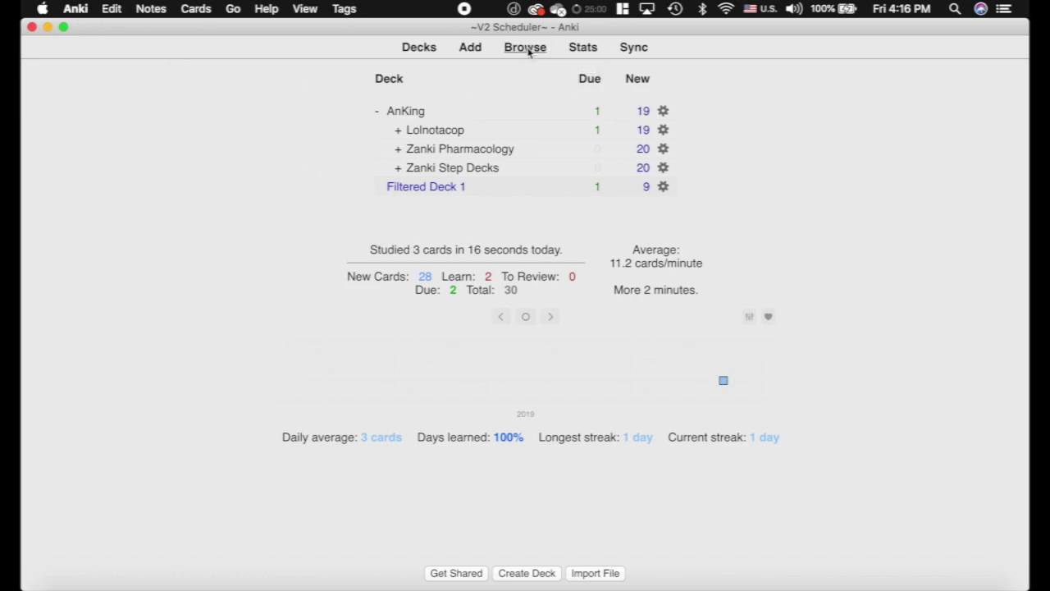
# Search the browser for is:learn cards and enlarge the browser window.
pyautogui.write('is:learn')
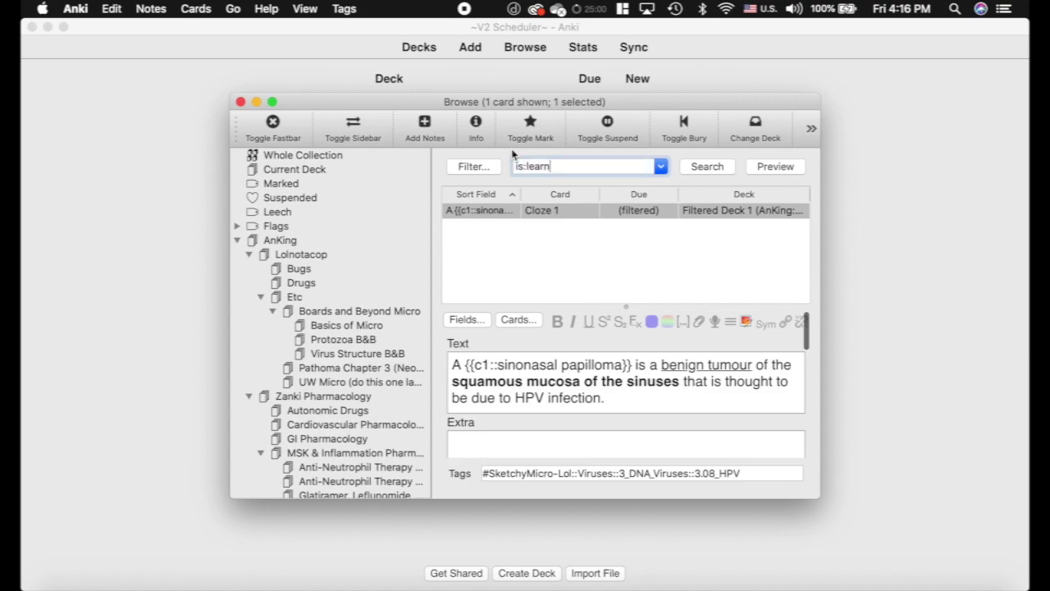
pyautogui.press('Return')
pyautogui.moveTo(654, 109); pyautogui.dragTo(502, 35)
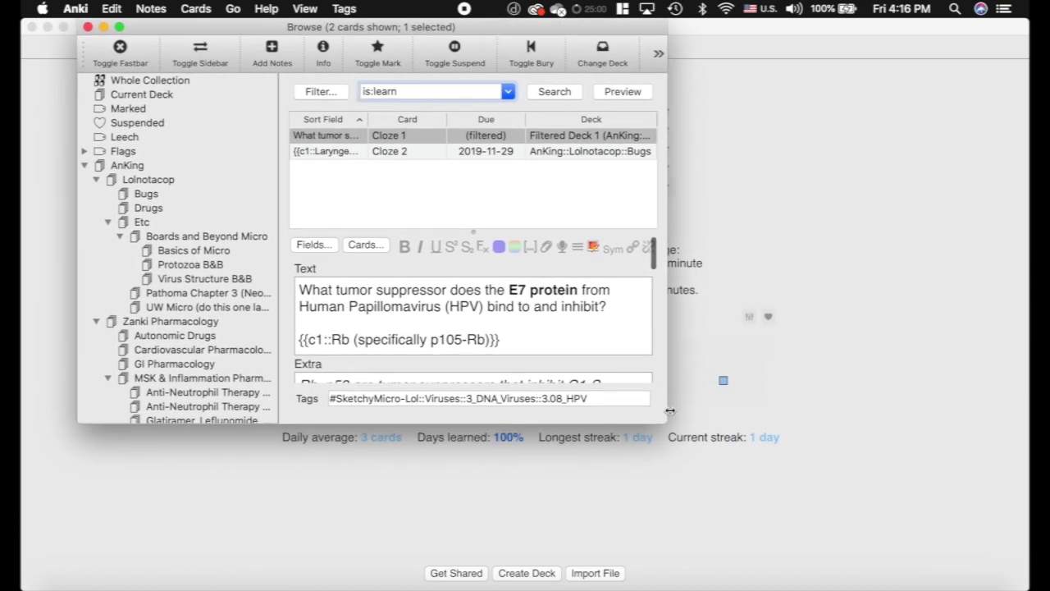
pyautogui.moveTo(666, 427); pyautogui.dragTo(993, 588)
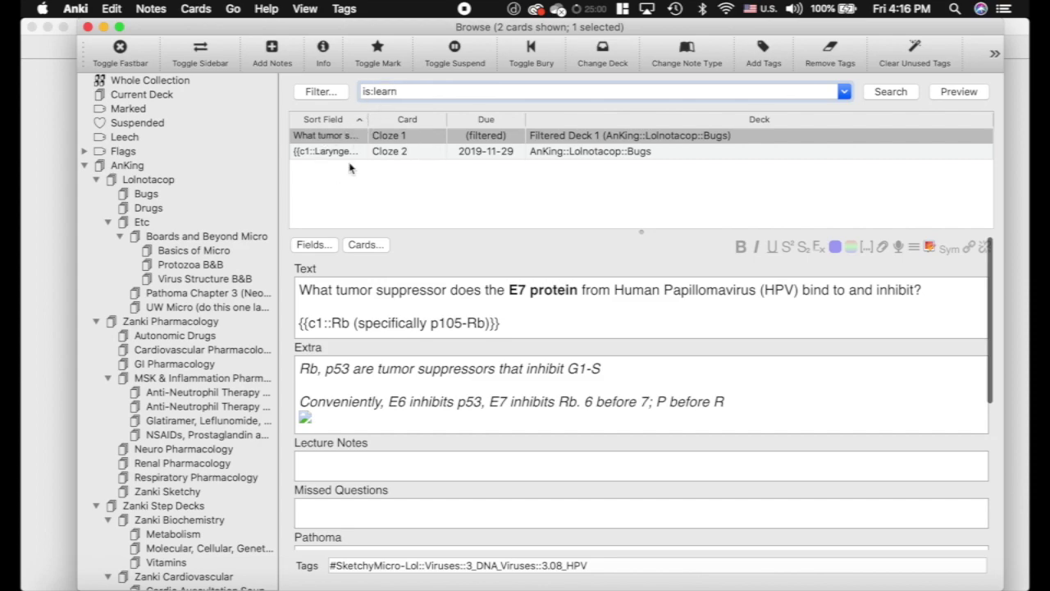
# Inspect the E7 protein and laryngeal papilloma learning cards, then close the browser.
pyautogui.click(431, 140)
pyautogui.click(435, 153)
pyautogui.click(429, 135)
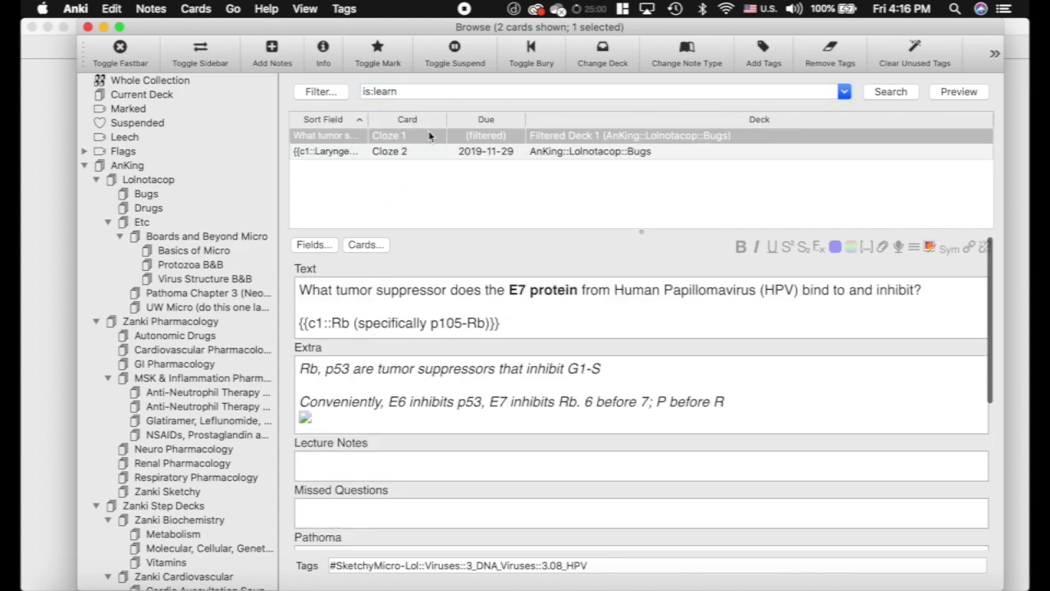
pyautogui.click(493, 154)
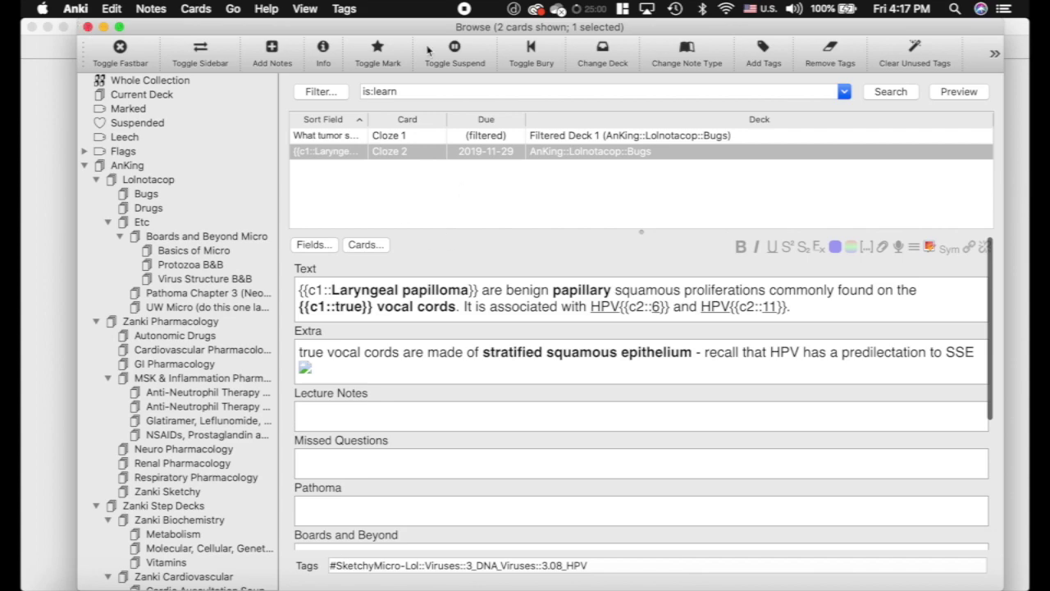
pyautogui.click(88, 28)
# Enable the Experimental V2 scheduler in Preferences, confirm the switch, and open Lolnotacop.
pyautogui.click(75, 8)
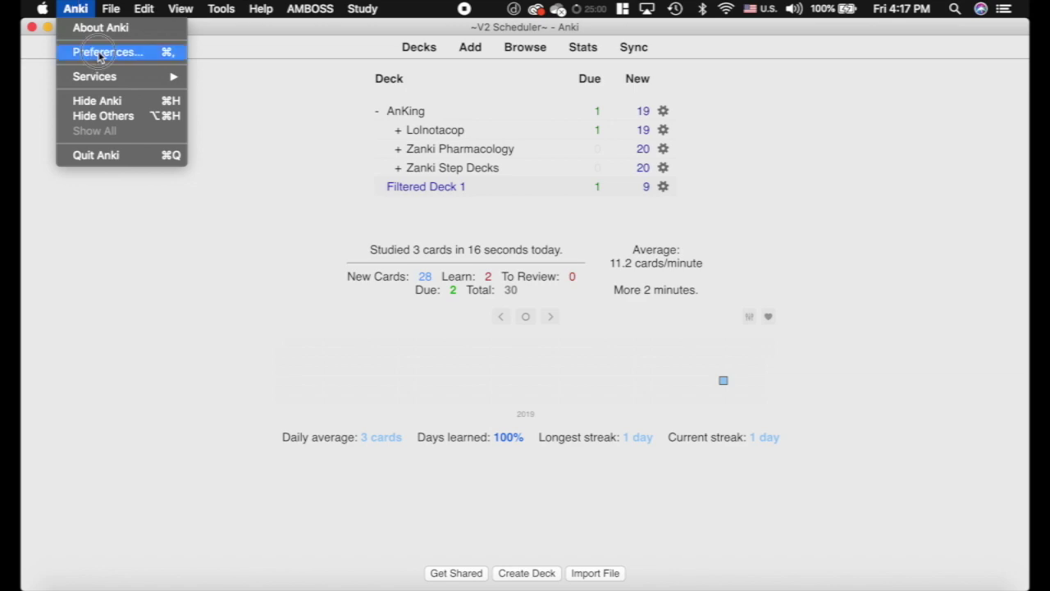
pyautogui.click(97, 51)
pyautogui.click(383, 260)
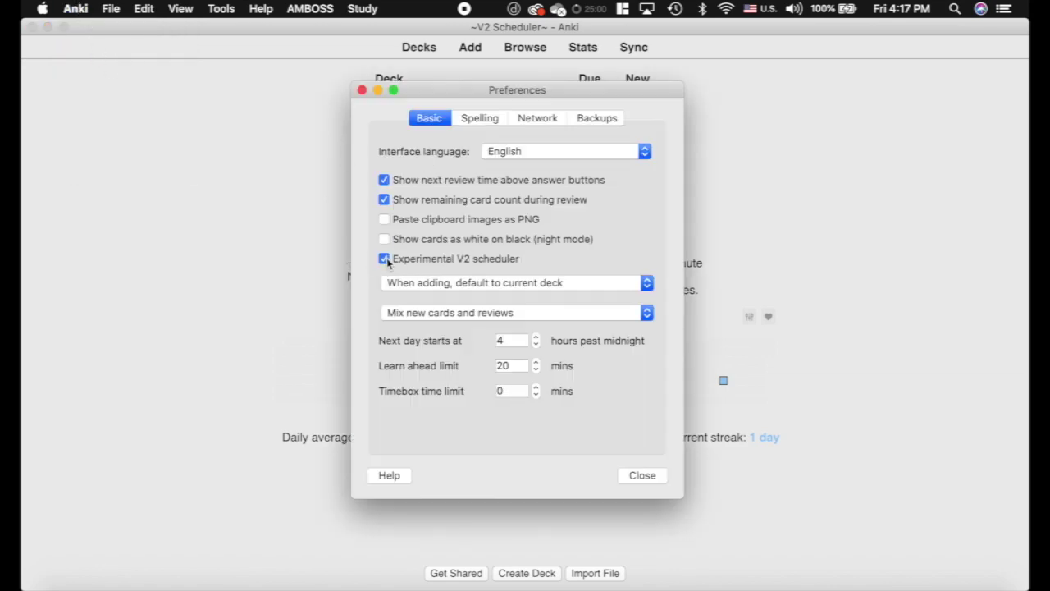
pyautogui.click(654, 476)
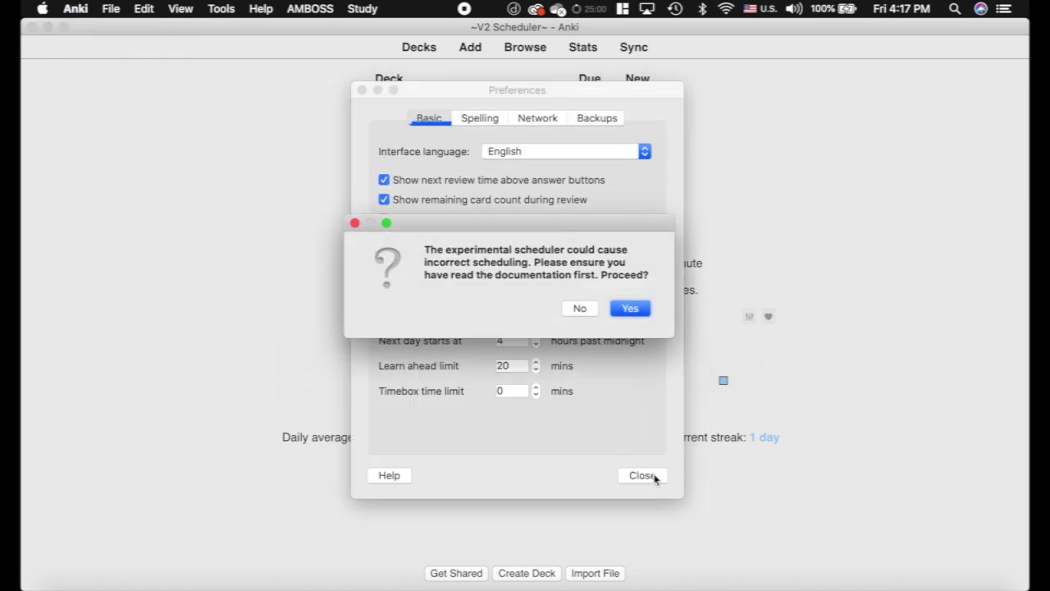
pyautogui.click(627, 308)
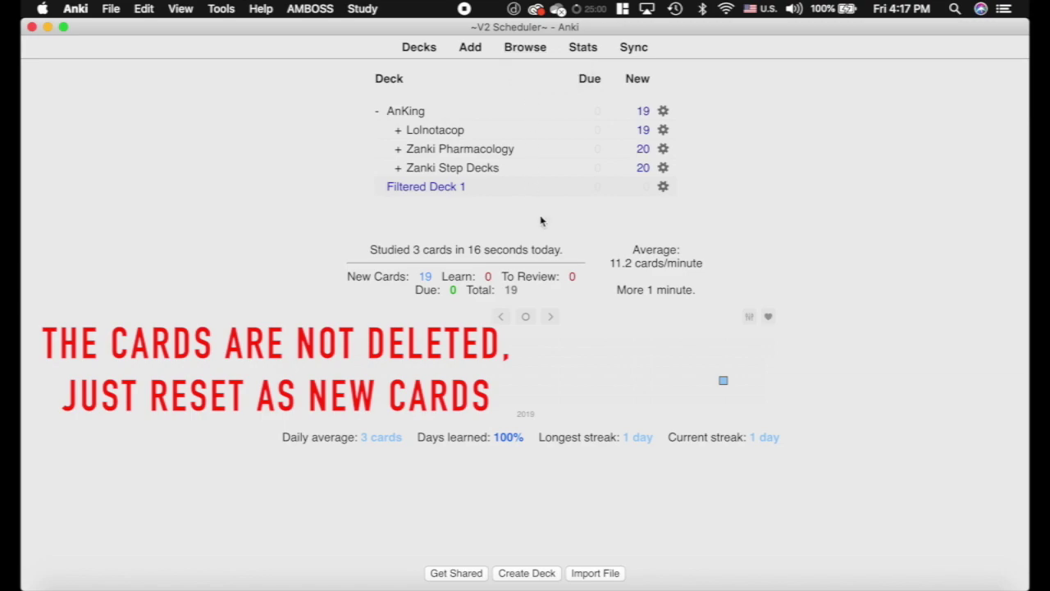
pyautogui.click(433, 130)
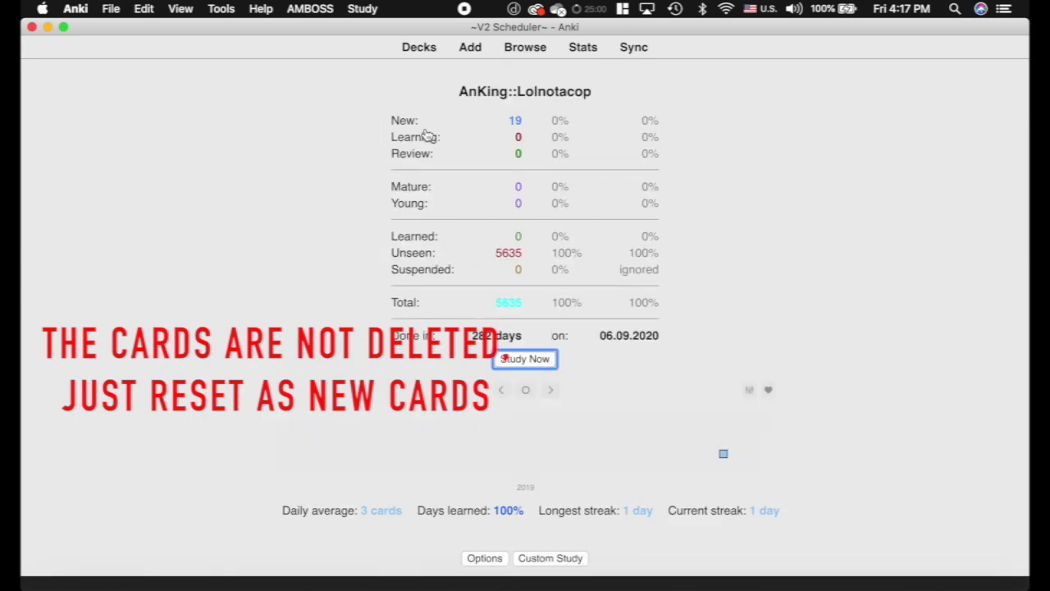
# Reveal the sinonasal papilloma card, check it in the editor, and bury it.
pyautogui.press('space')
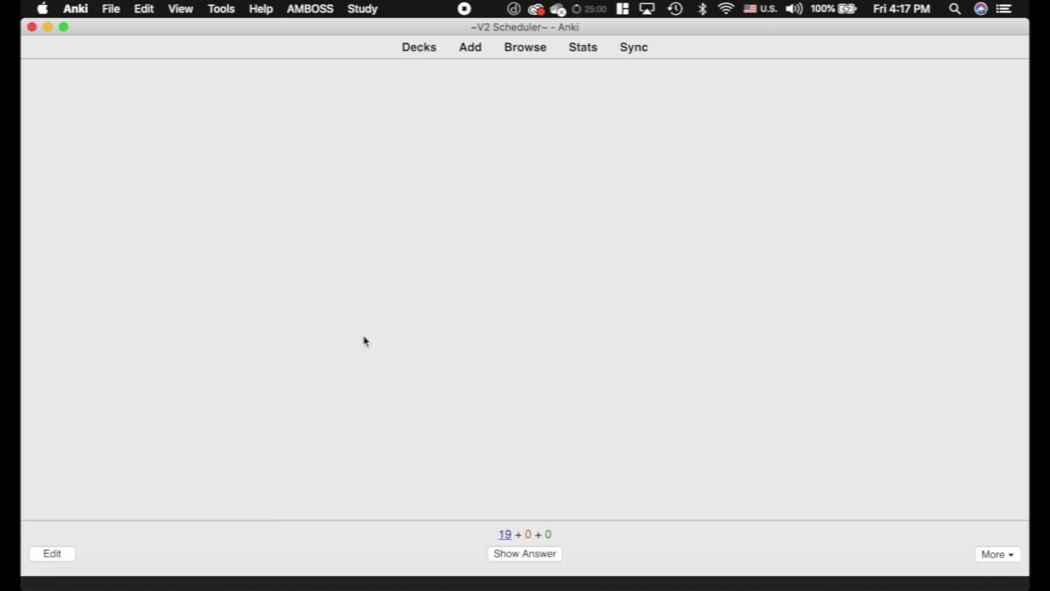
pyautogui.press('space')
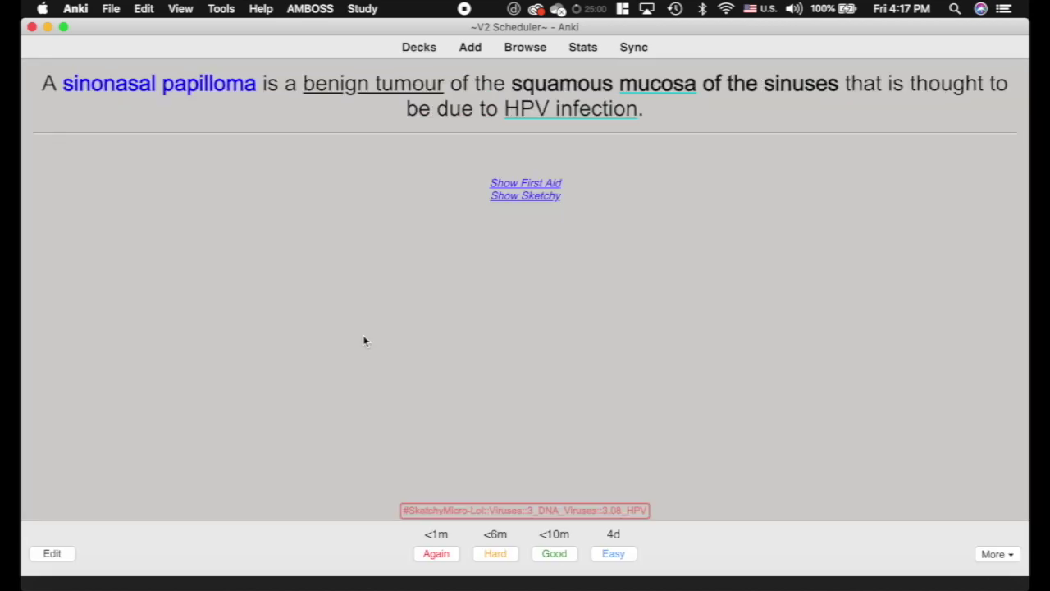
pyautogui.press('e')
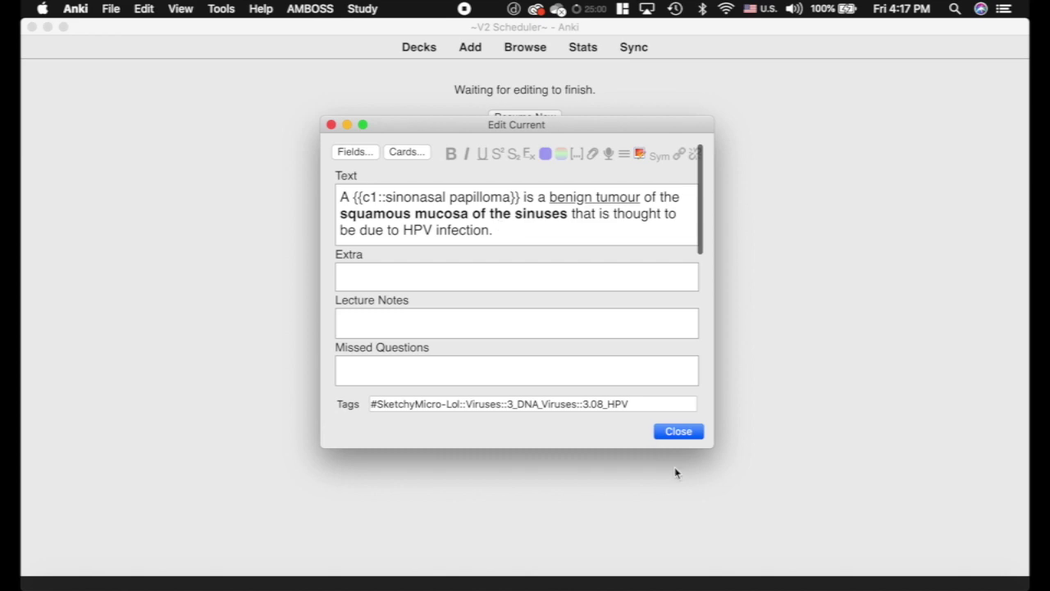
pyautogui.click(688, 431)
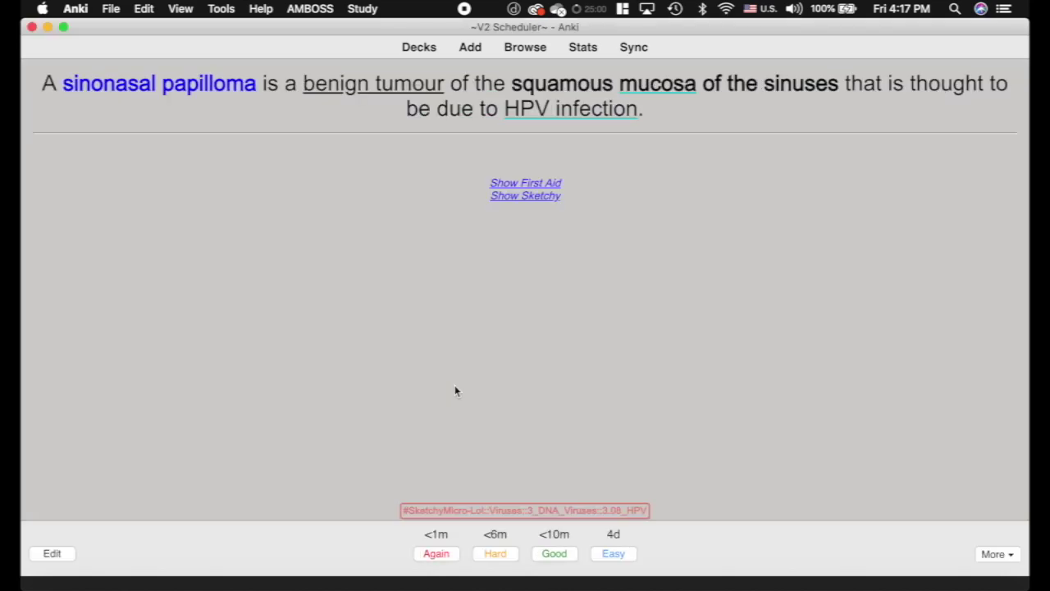
pyautogui.press('-')
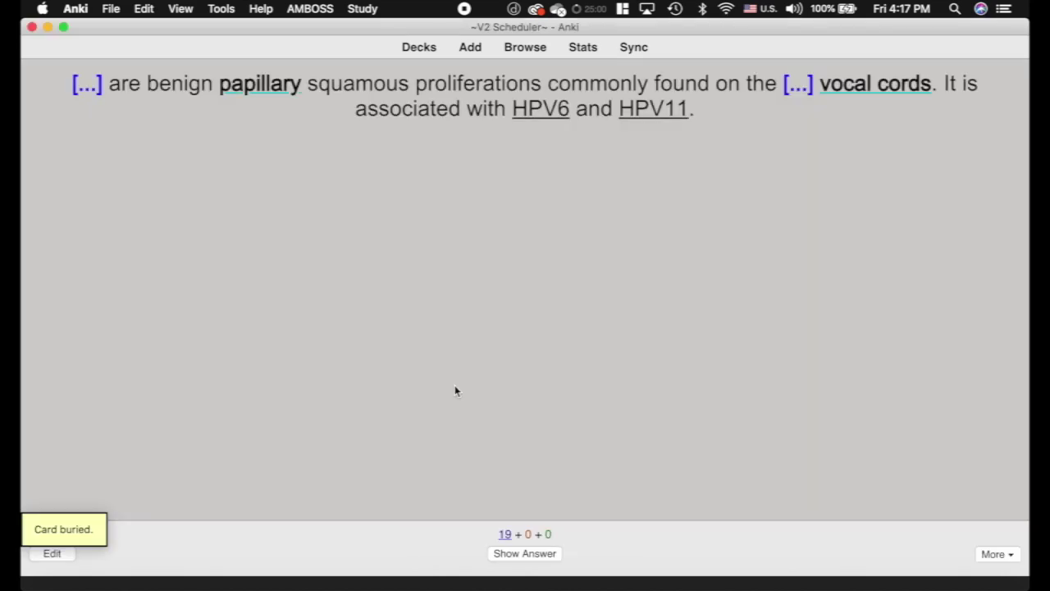
# Bury the laryngeal papilloma card and the next two HPV cards, then return to Decks.
pyautogui.press('space')
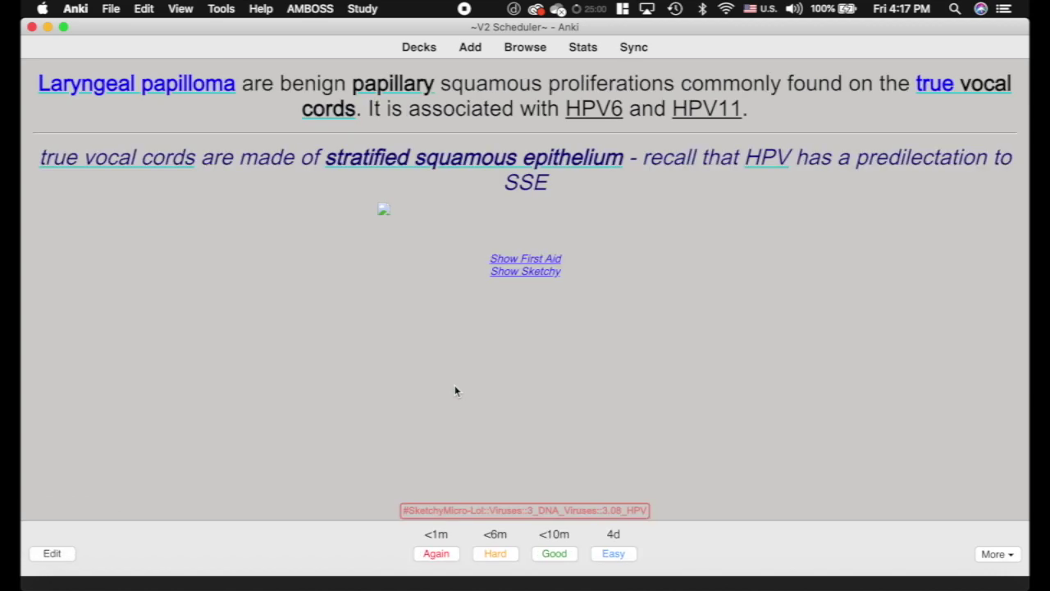
pyautogui.press('-')
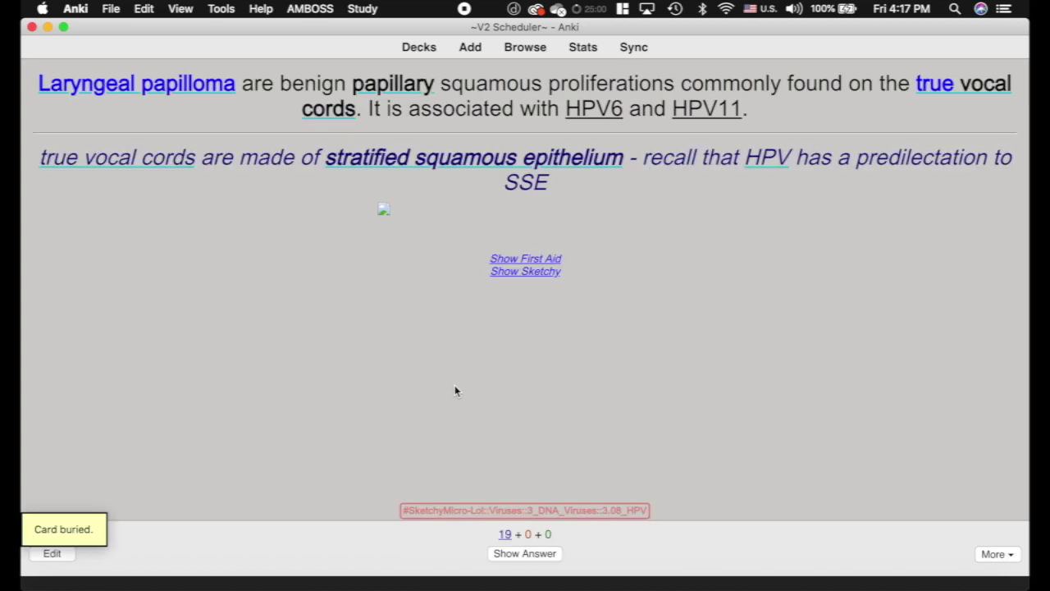
pyautogui.press('space')
pyautogui.press('-')
pyautogui.press('space')
pyautogui.press('-')
pyautogui.press('space')
pyautogui.press('space')
pyautogui.press('space')
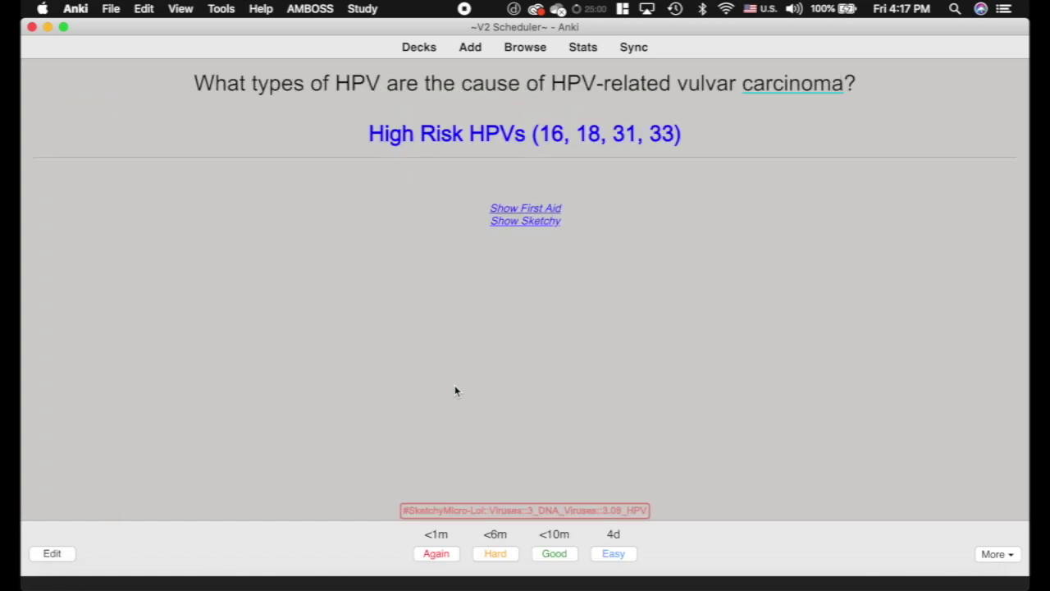
pyautogui.press('d')
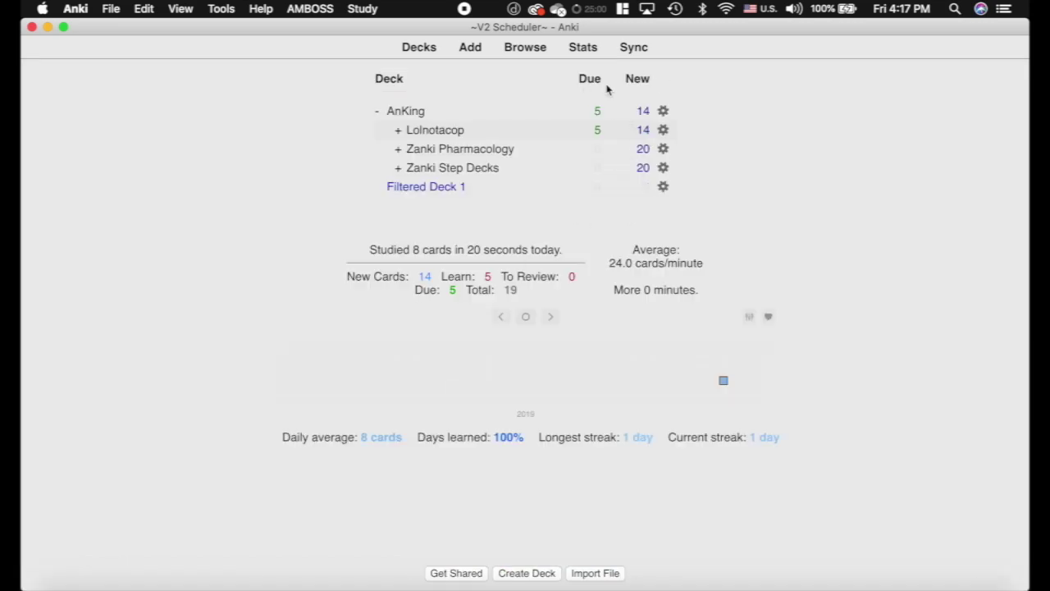
pyautogui.click(435, 130)
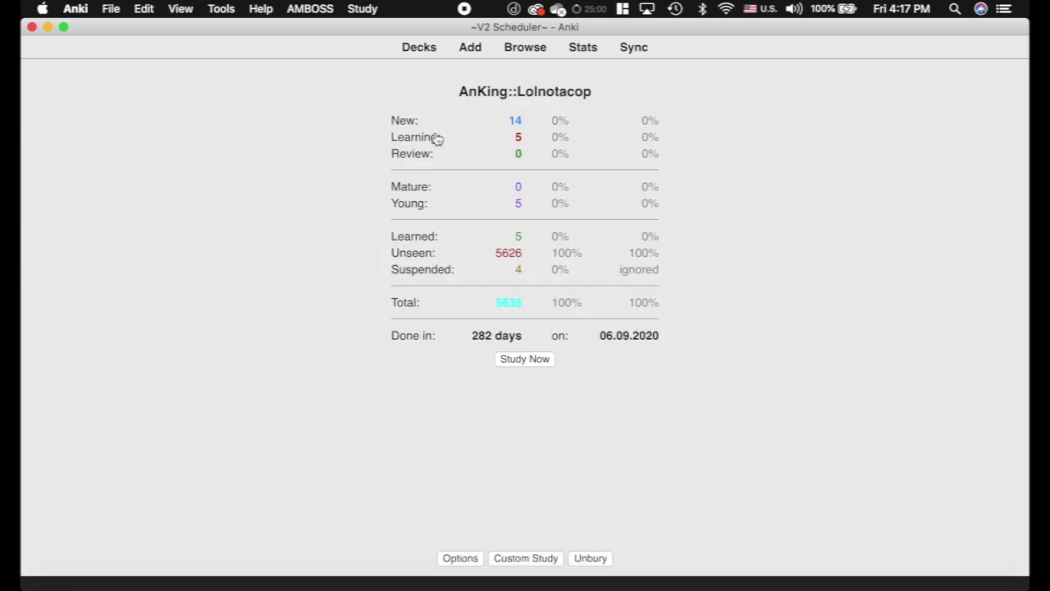
pyautogui.click(593, 558)
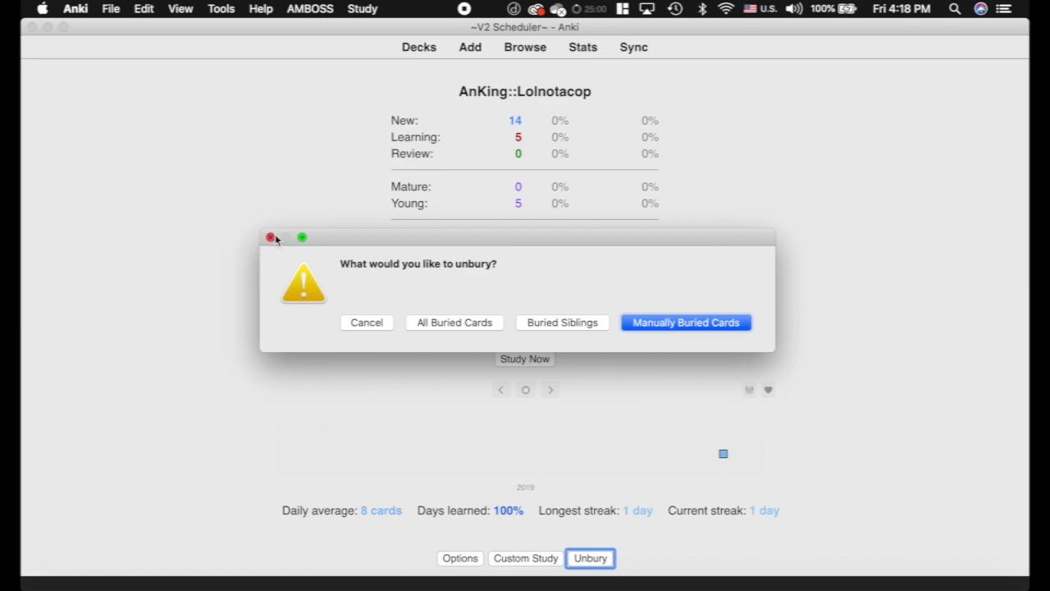
pyautogui.click(380, 323)
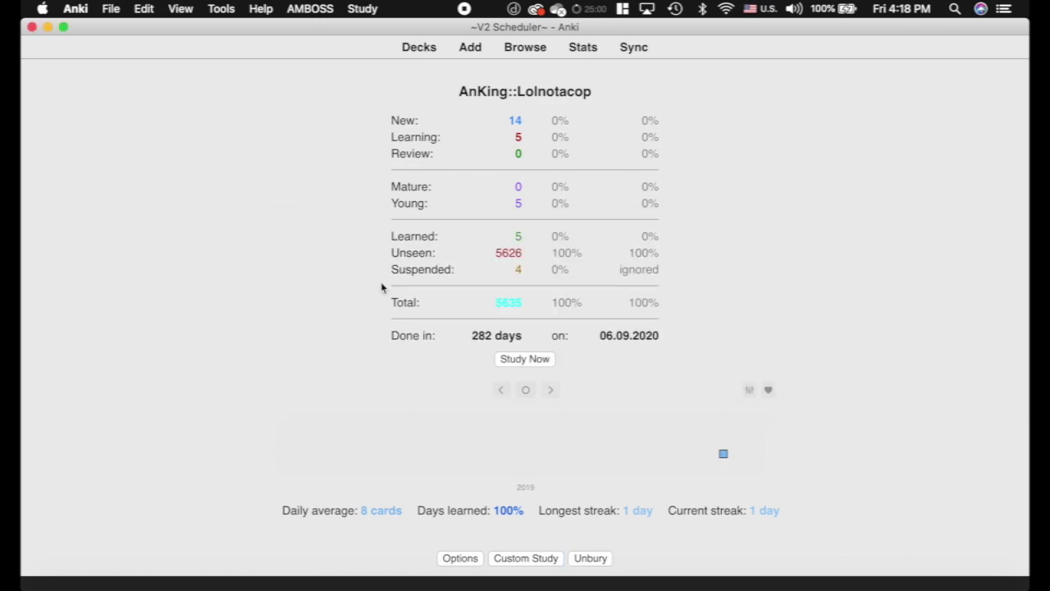
pyautogui.click(421, 51)
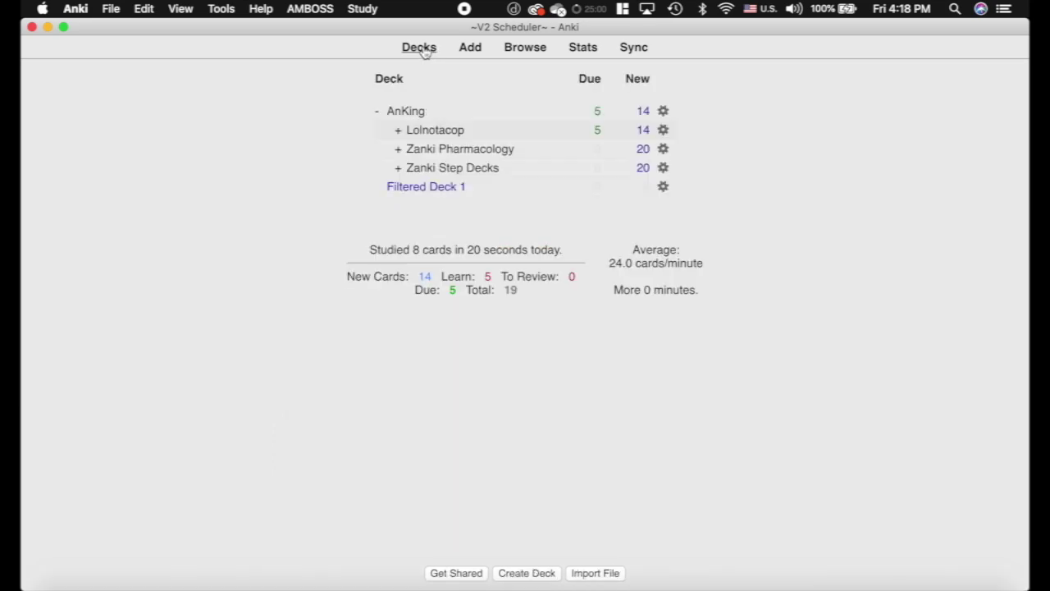
pyautogui.click(399, 131)
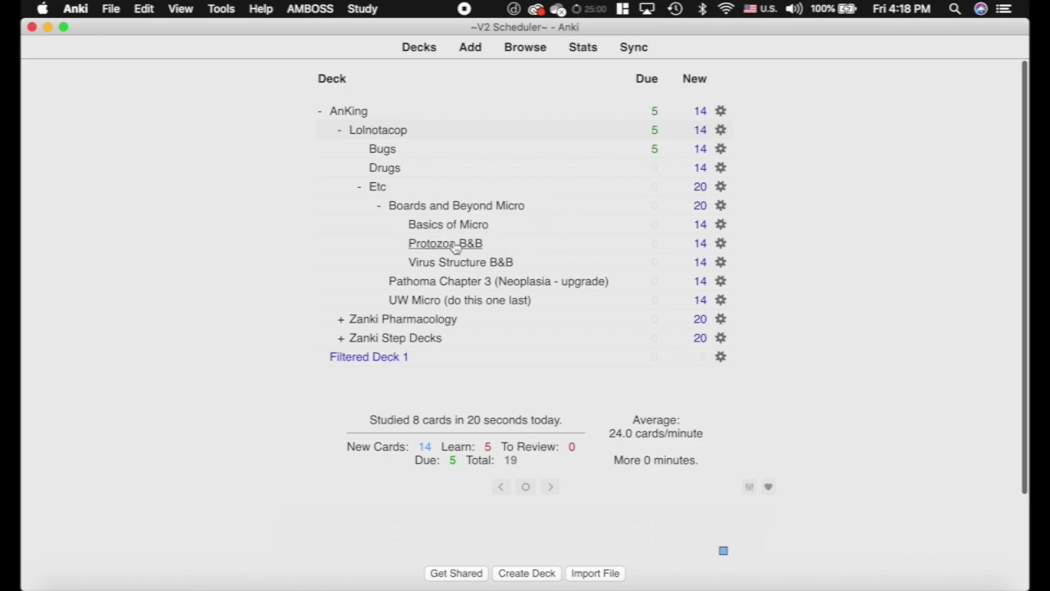
pyautogui.click(340, 132)
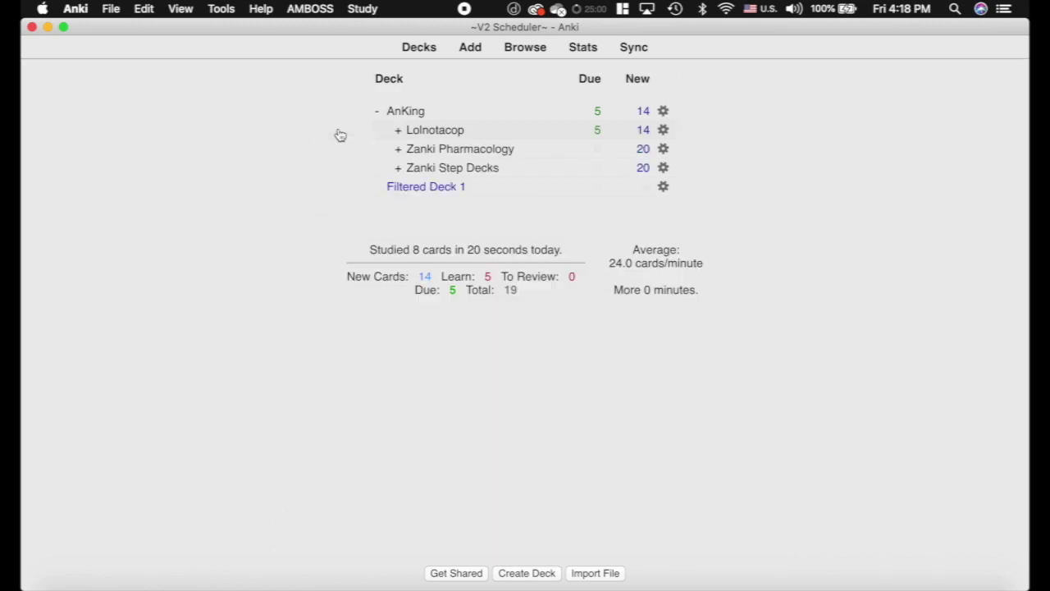
pyautogui.click(434, 130)
pyautogui.press('space')
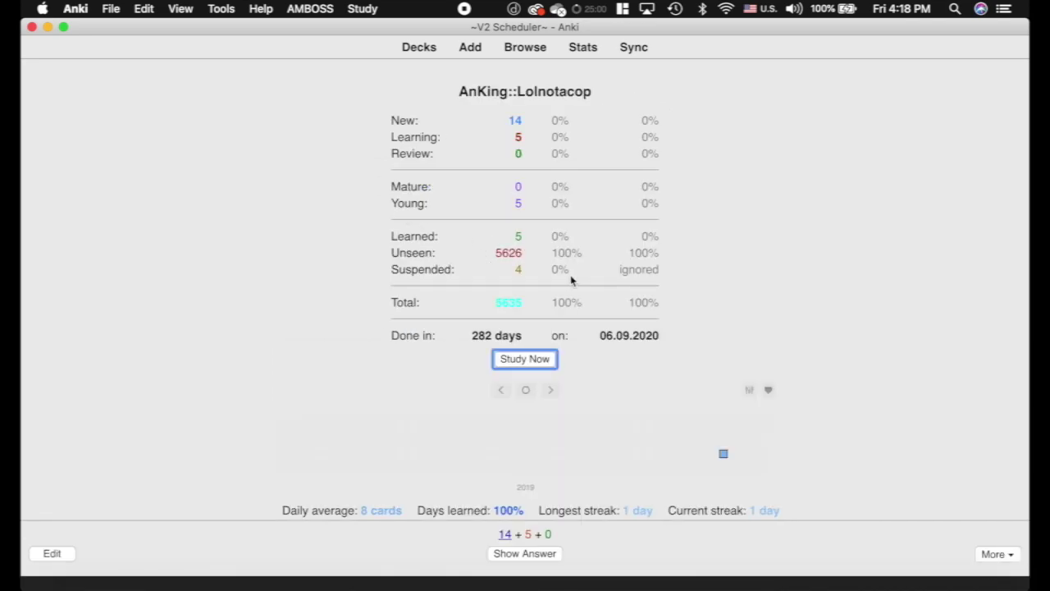
pyautogui.press('space')
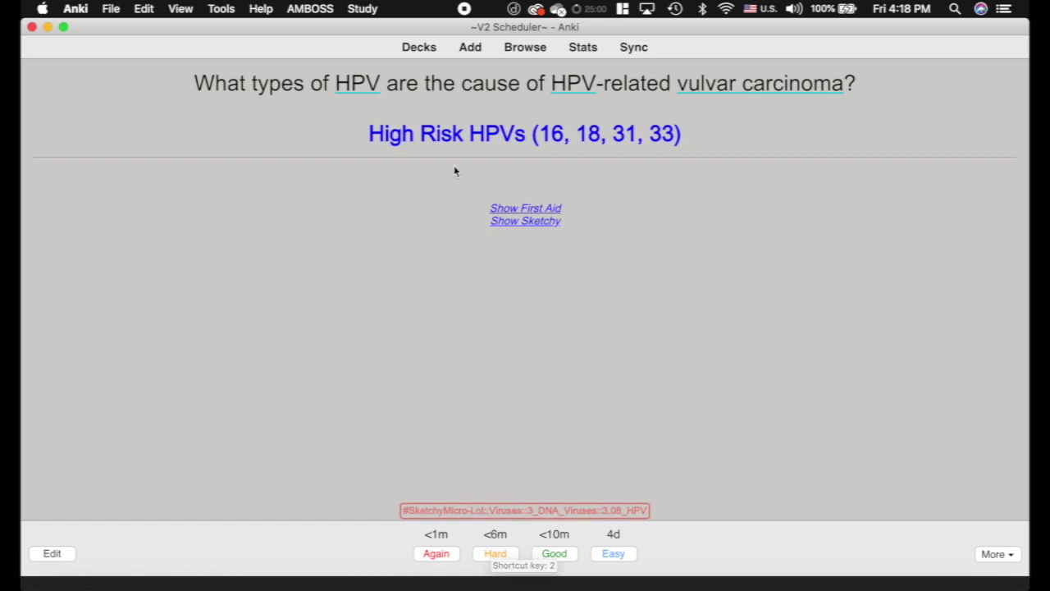
pyautogui.click(415, 48)
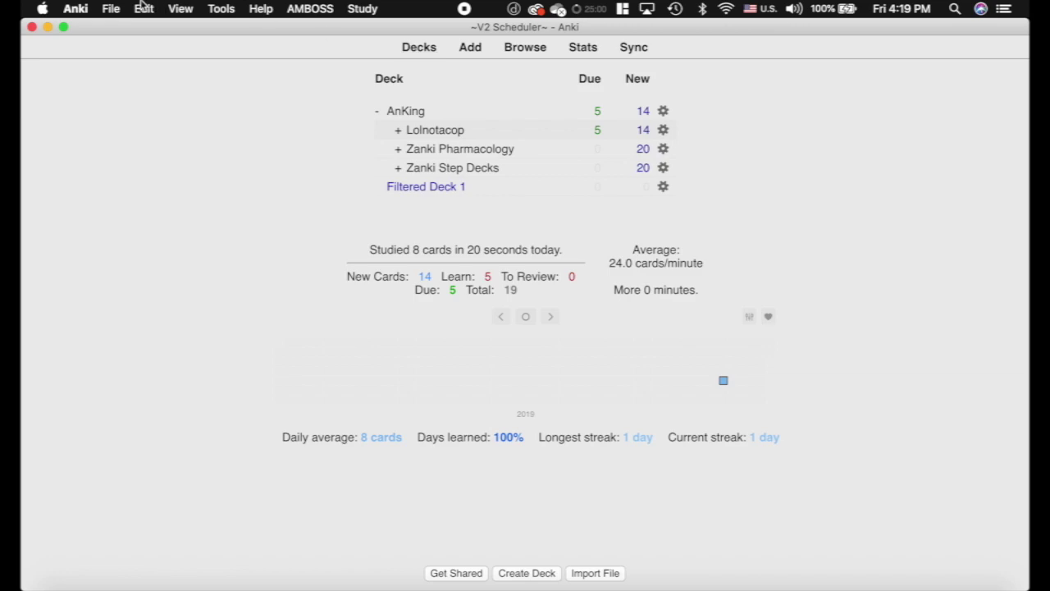
# Open Anki's Preferences to show the Experimental V2 scheduler setting enabled.
pyautogui.click(75, 8)
pyautogui.click(92, 52)
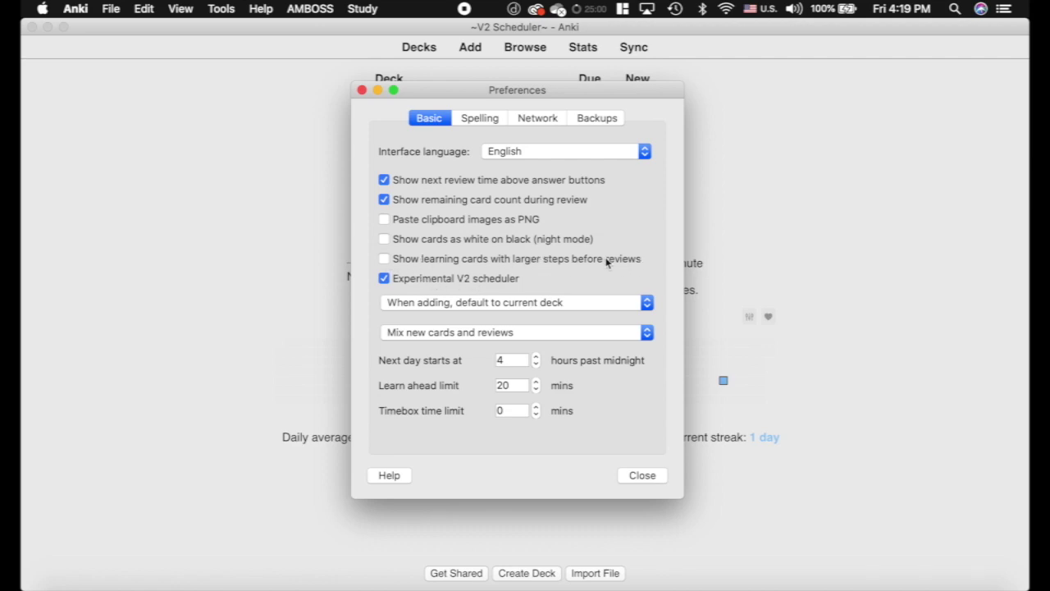
# Close the Preferences dialog, returning to the deck list with Lolnotacop at 5 due and 14 new.
pyautogui.click(643, 475)
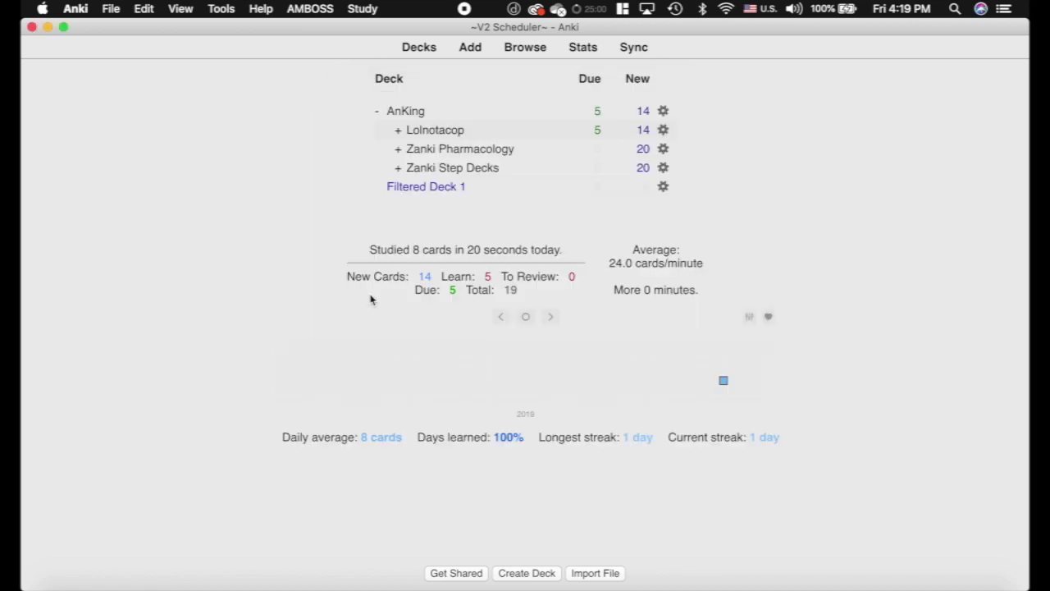
# Rebuild Filtered Deck 1 so it holds 10 new cards, then return to the deck list.
pyautogui.click(436, 189)
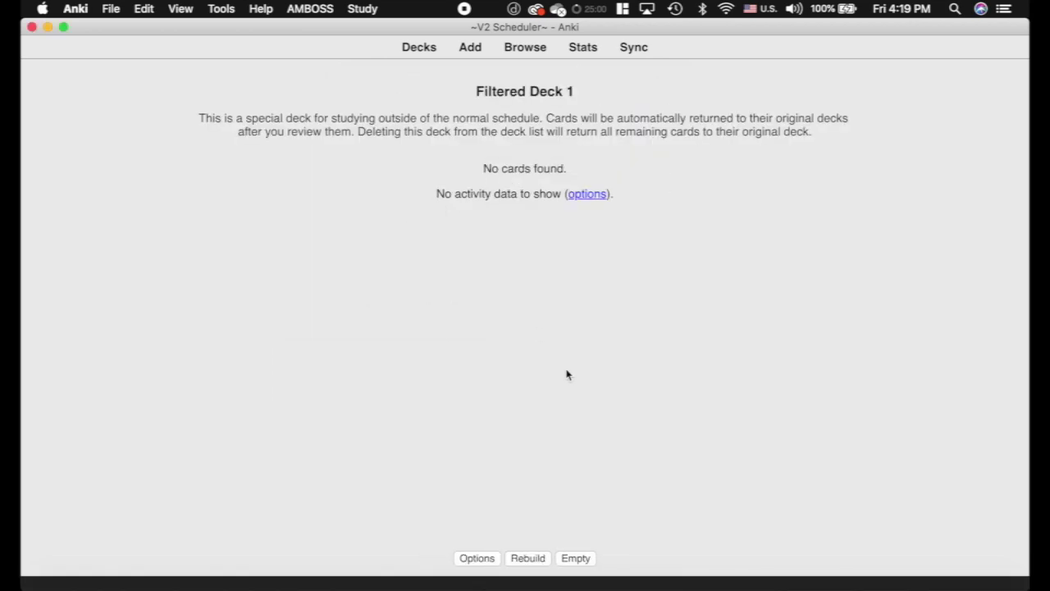
pyautogui.click(539, 560)
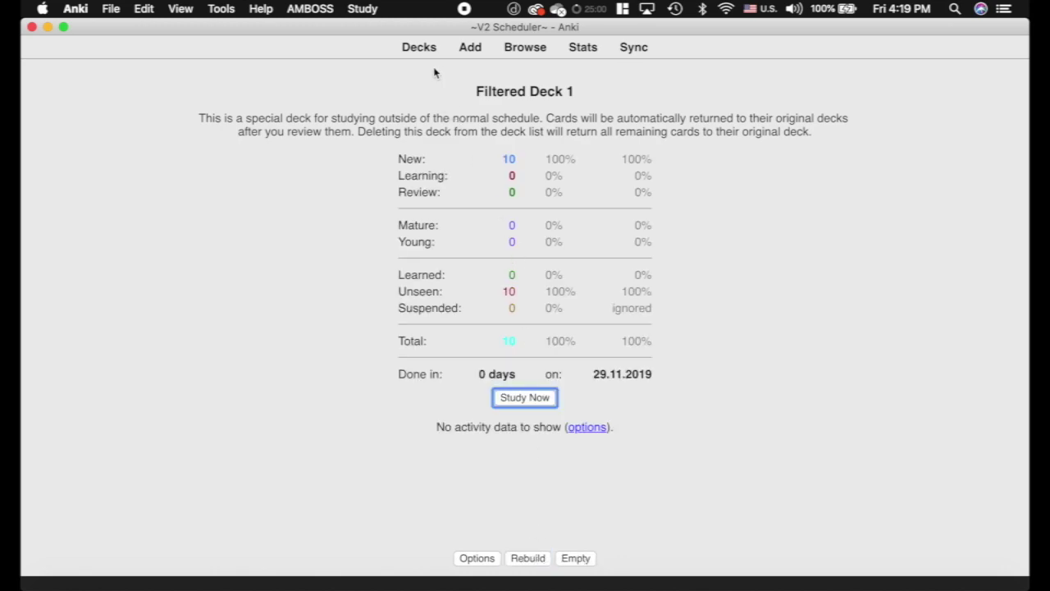
pyautogui.click(418, 47)
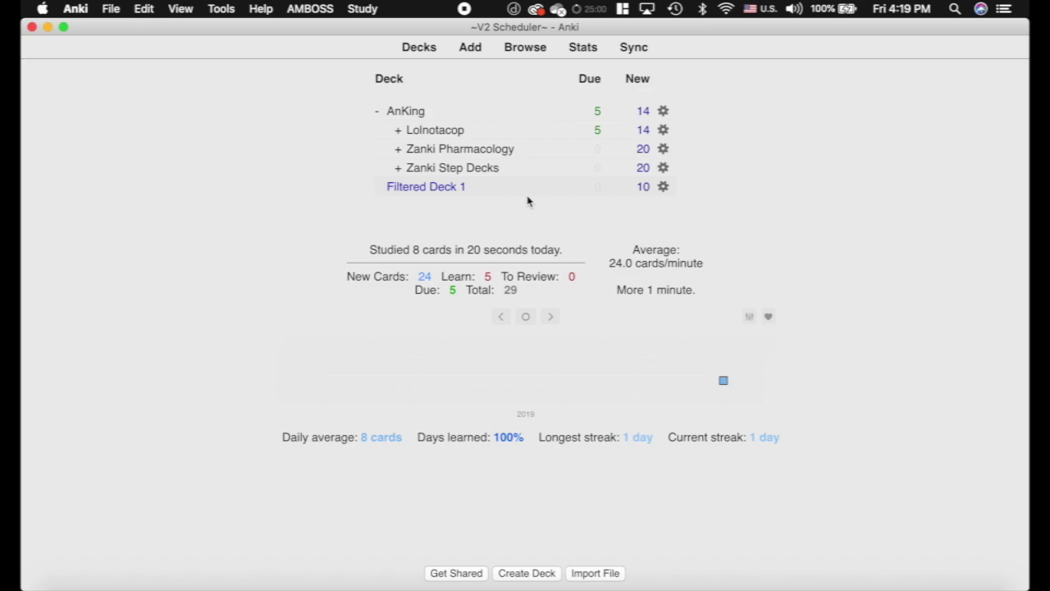
# Bring up the gear menu of deck actions for Filtered Deck 1.
pyautogui.click(664, 188)
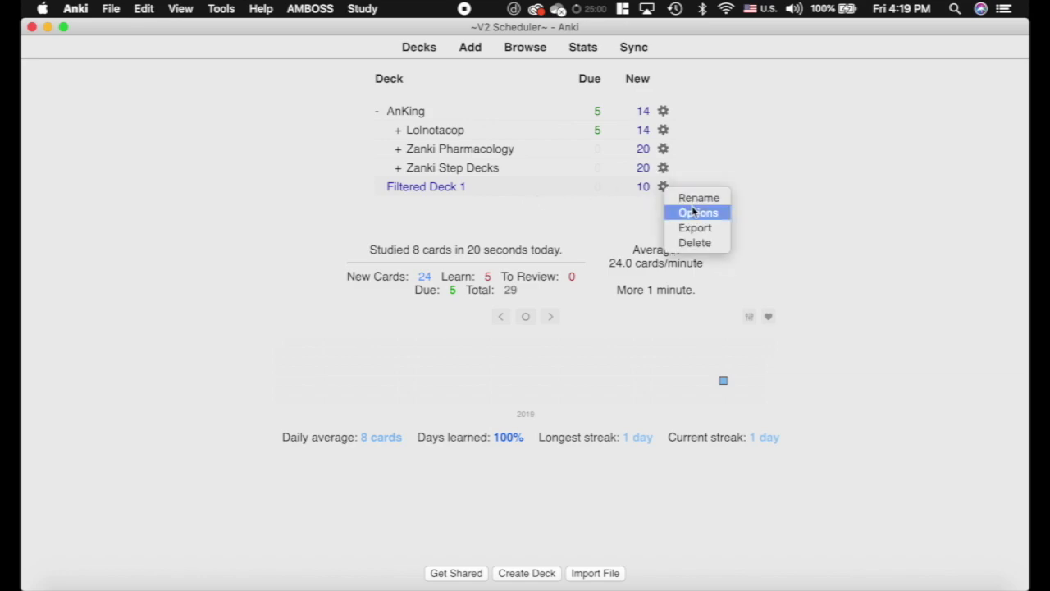
pyautogui.click(327, 207)
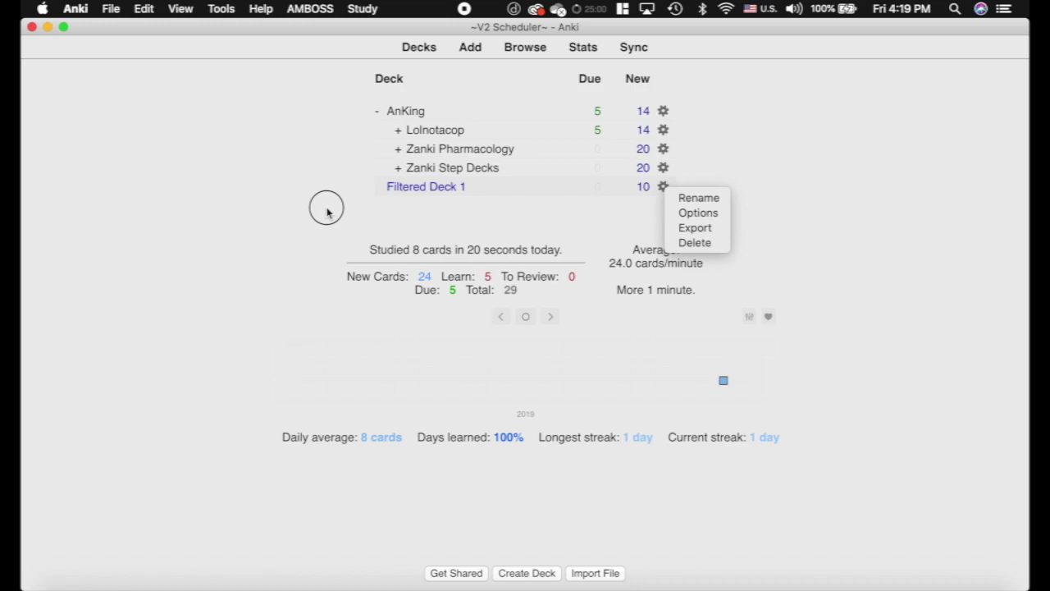
pyautogui.click(664, 187)
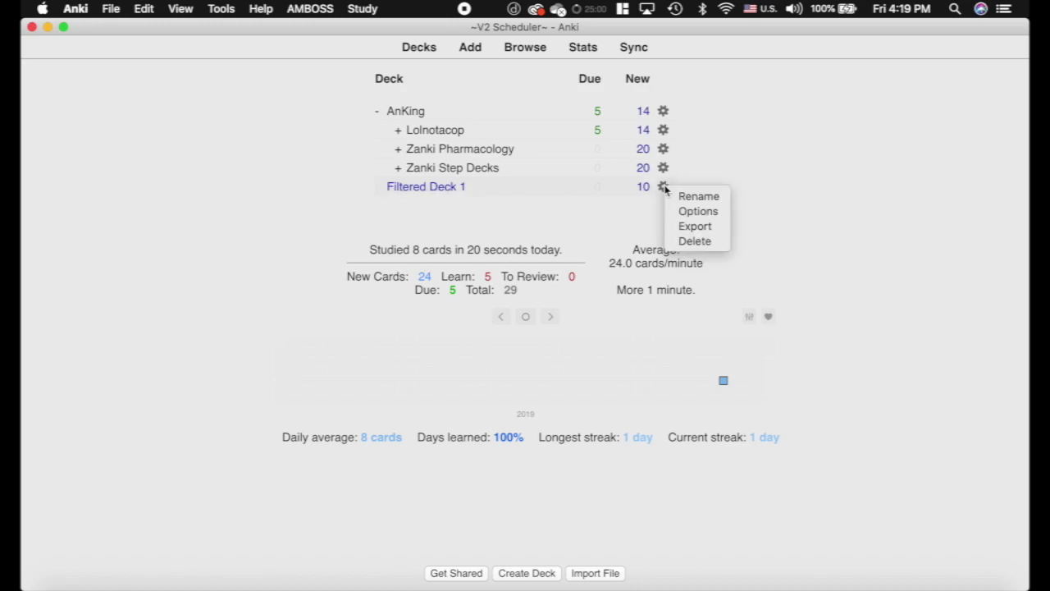
# Add is:due to Filter 1 and enable a second filter searching is:new.
pyautogui.click(707, 211)
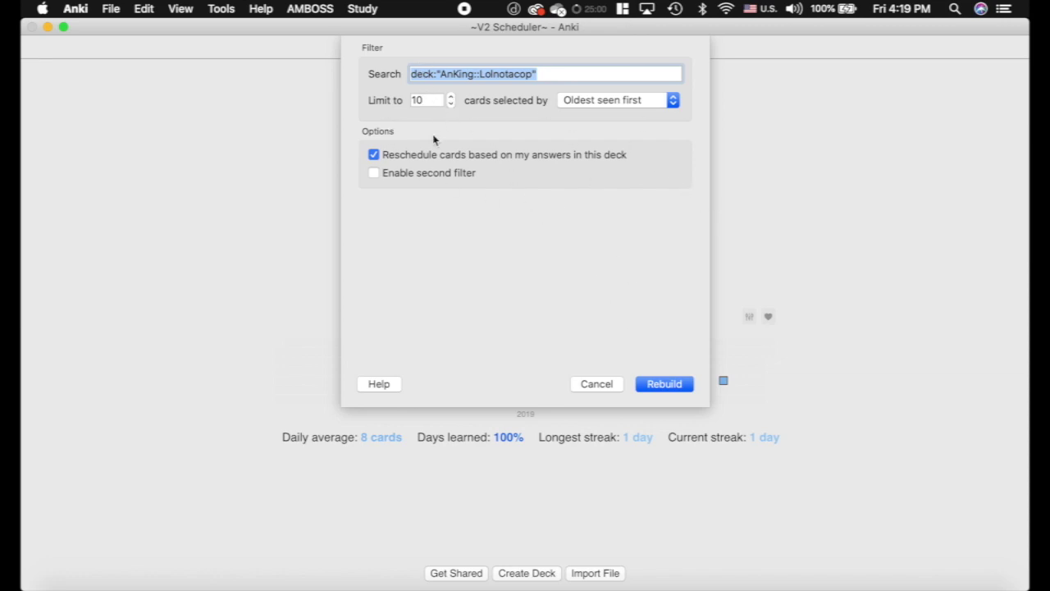
pyautogui.click(375, 174)
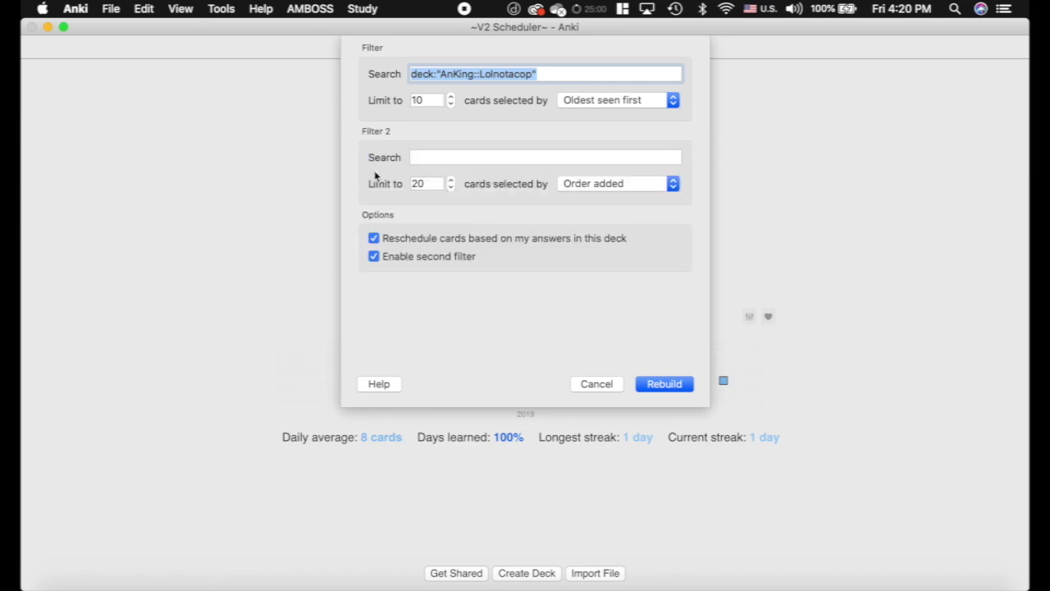
pyautogui.click(558, 73)
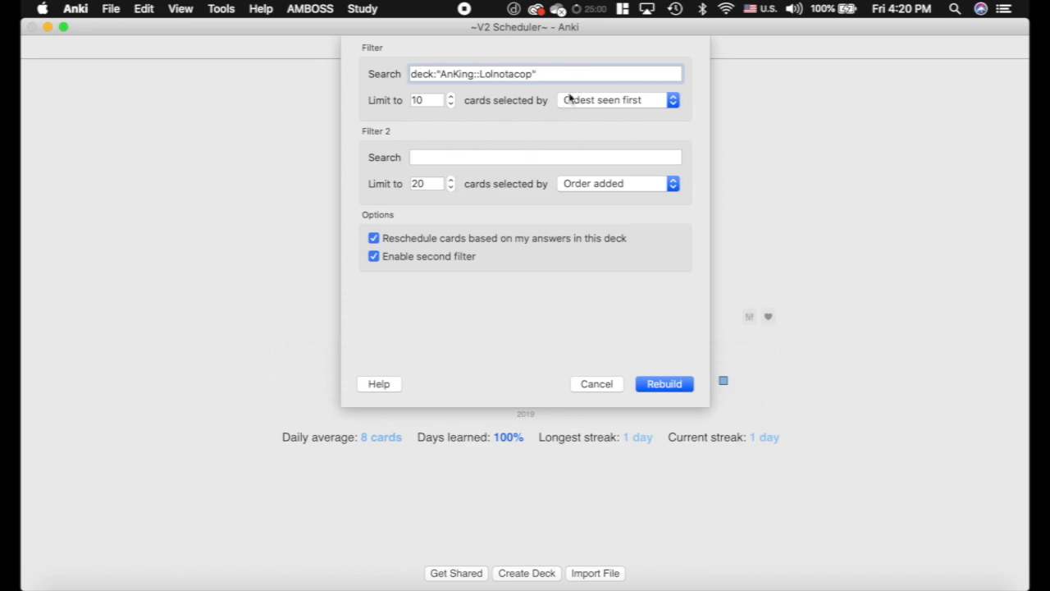
pyautogui.write('due')
pyautogui.click(436, 156)
pyautogui.write('is:new')
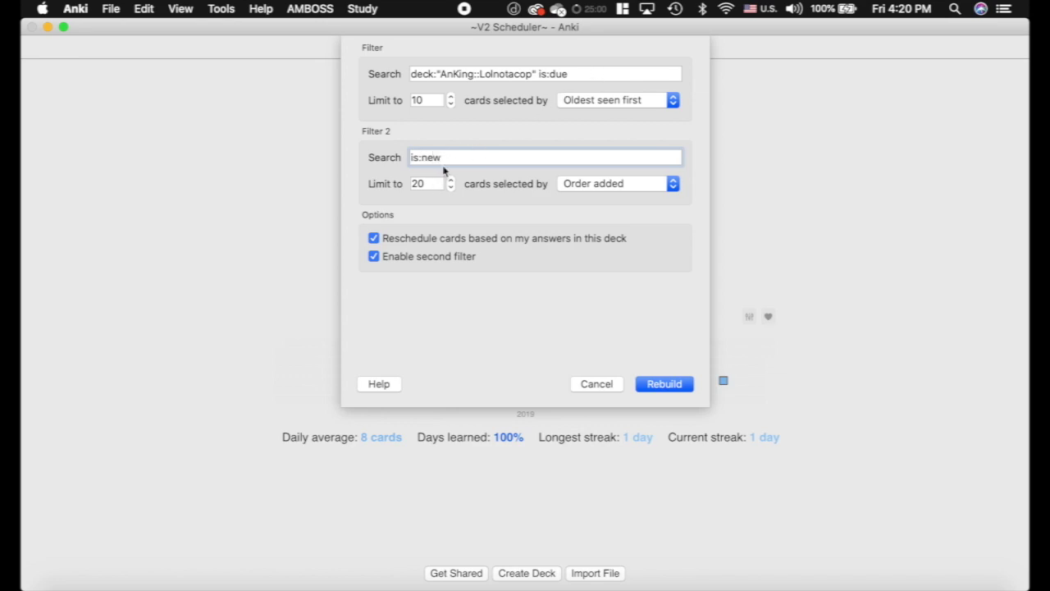
# Turn off rescheduling, repeat failed cards after 20 minutes, and rebuild the deck.
pyautogui.click(374, 238)
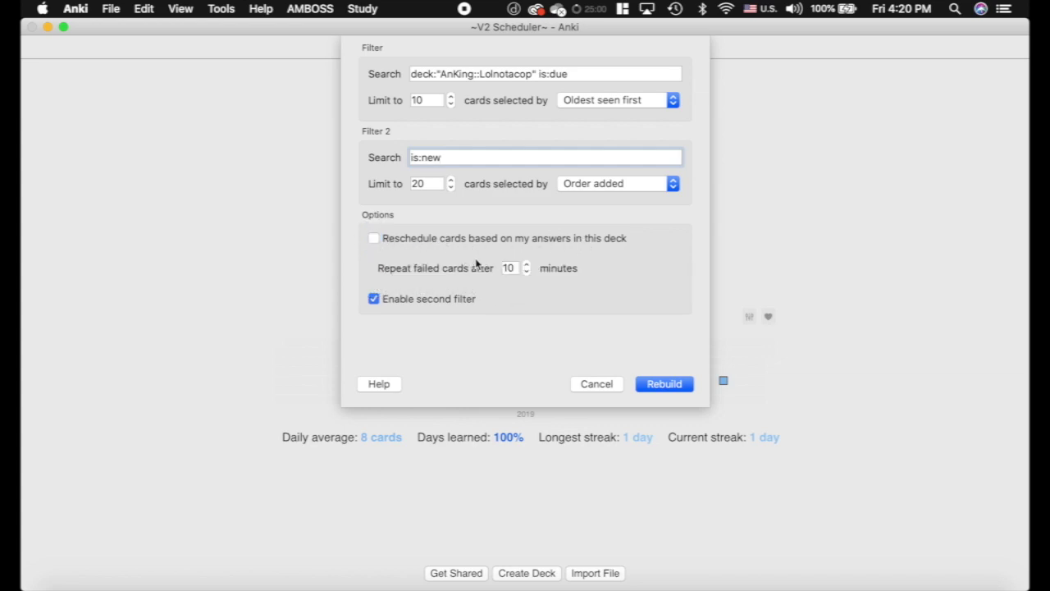
pyautogui.click(526, 266)
pyautogui.click(526, 265)
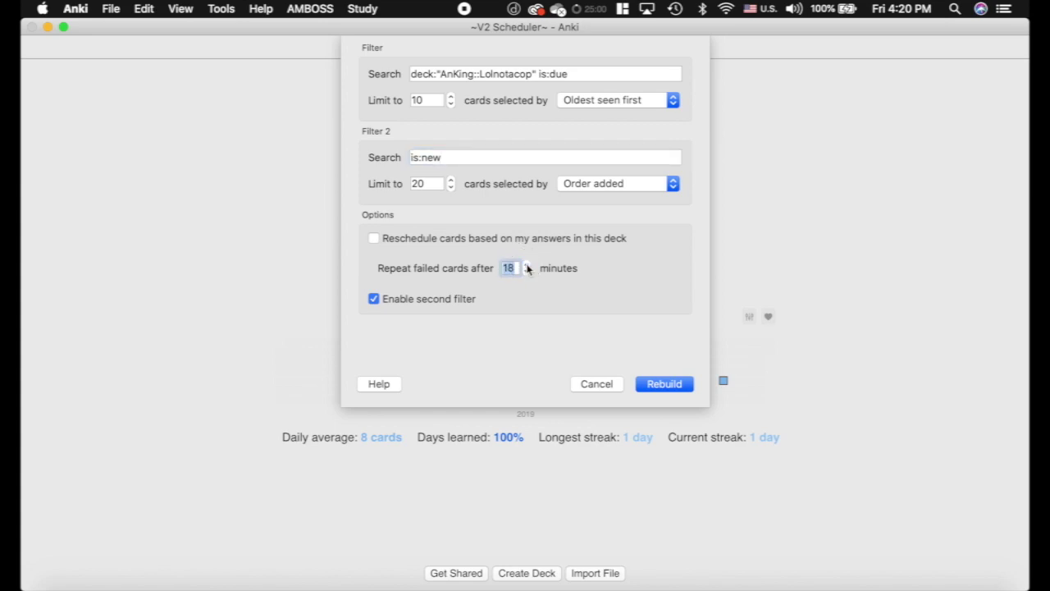
pyautogui.click(527, 265)
pyautogui.click(681, 384)
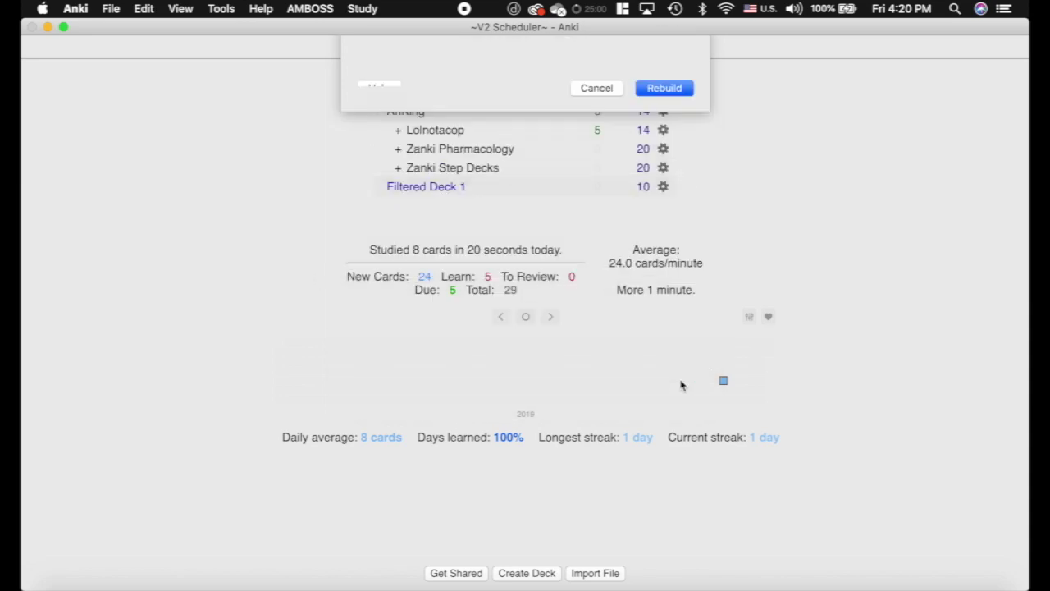
# Cram-review the first filtered-deck card, Koilocytes, then go back to the deck list.
pyautogui.click(412, 187)
pyautogui.press('s')
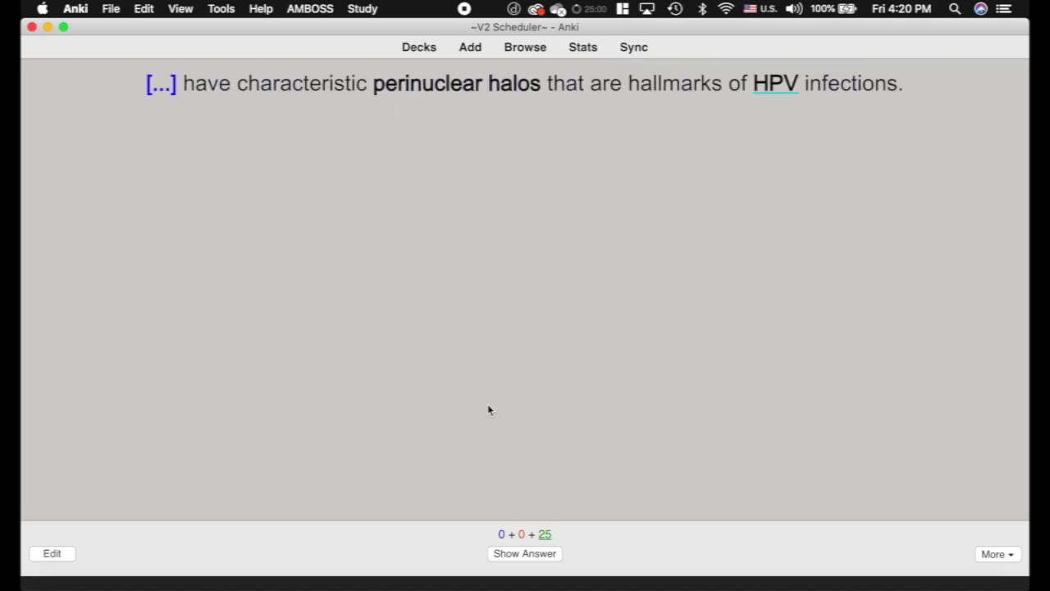
pyautogui.press('space')
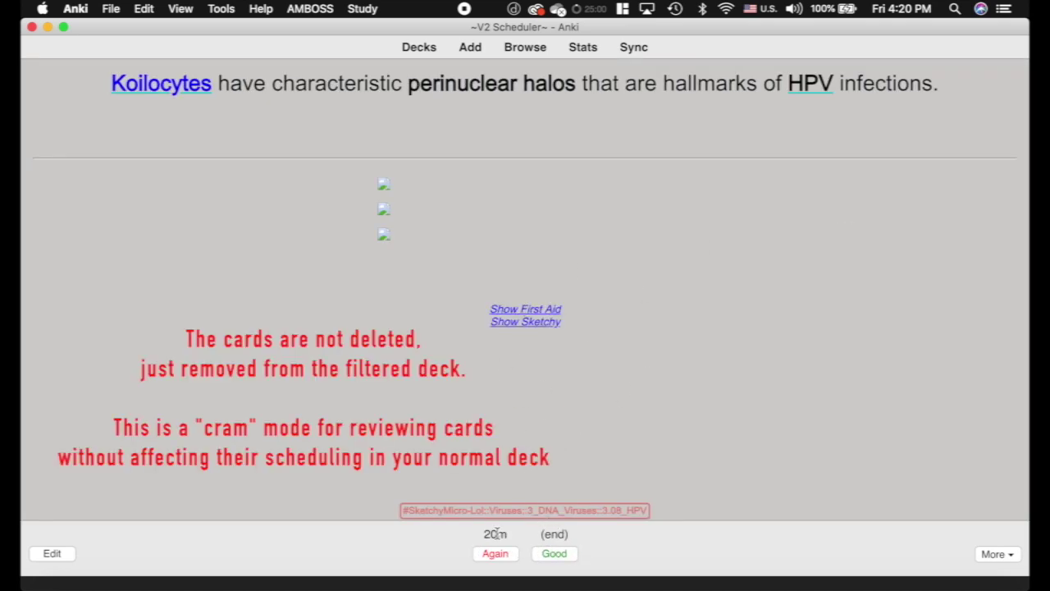
pyautogui.press('space')
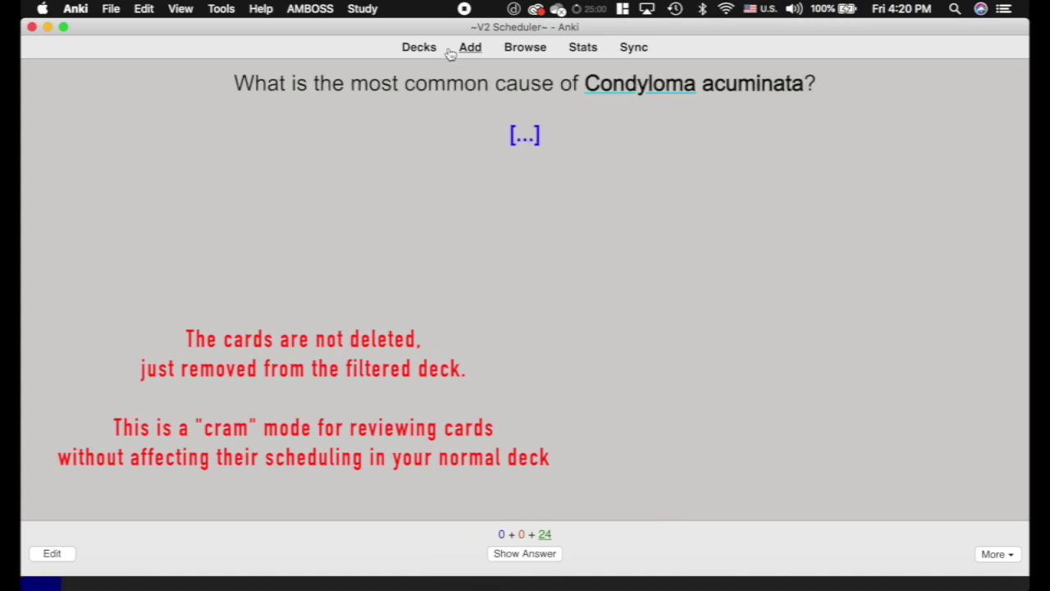
pyautogui.click(418, 46)
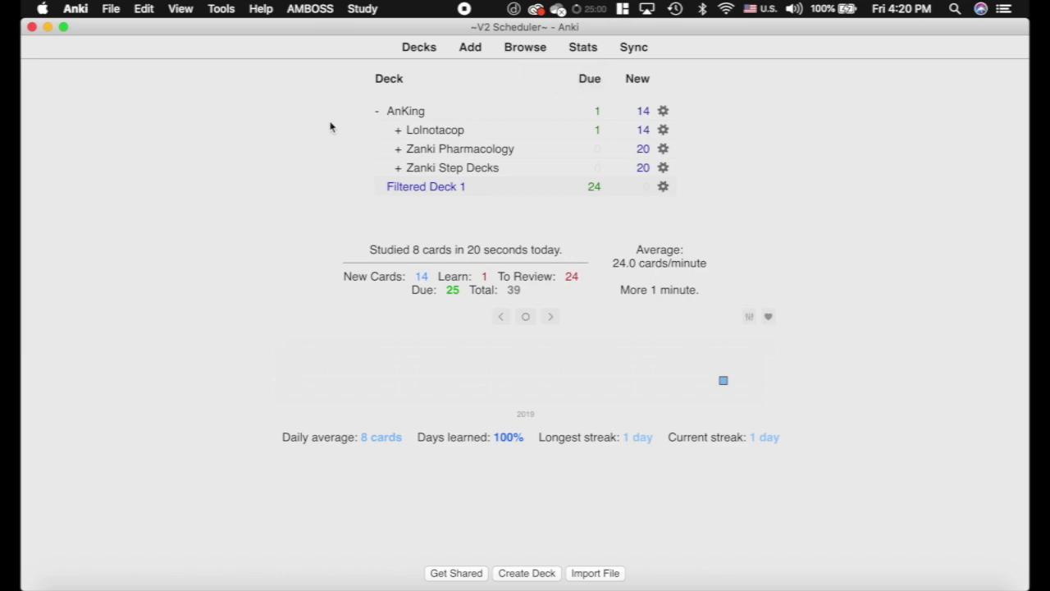
# Rebuild Filtered Deck 1 from is:new cards only, with second filter off and rescheduling on.
pyautogui.click(663, 187)
pyautogui.click(704, 212)
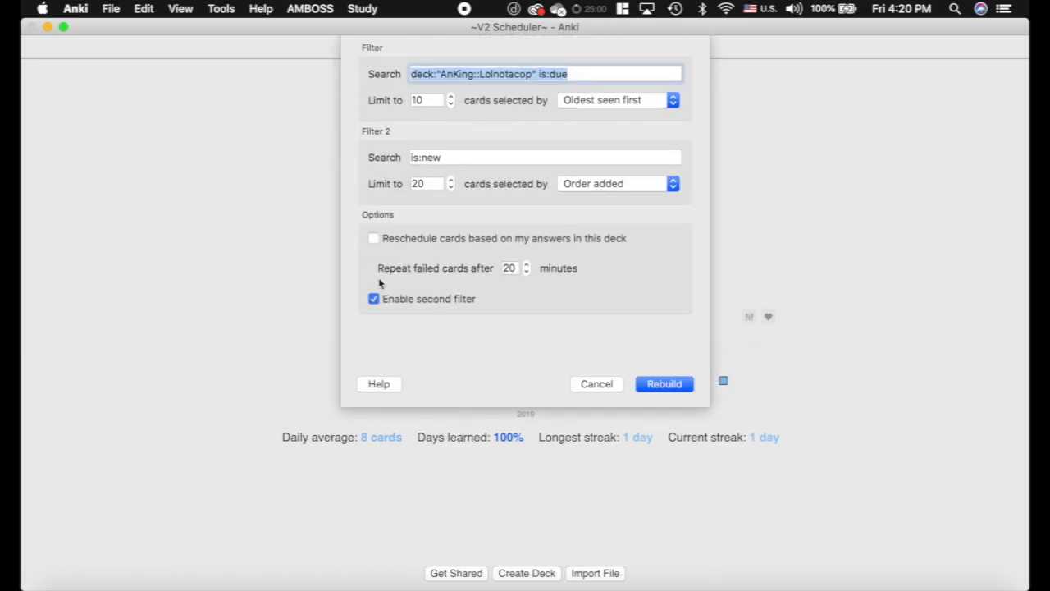
pyautogui.click(374, 298)
pyautogui.click(374, 155)
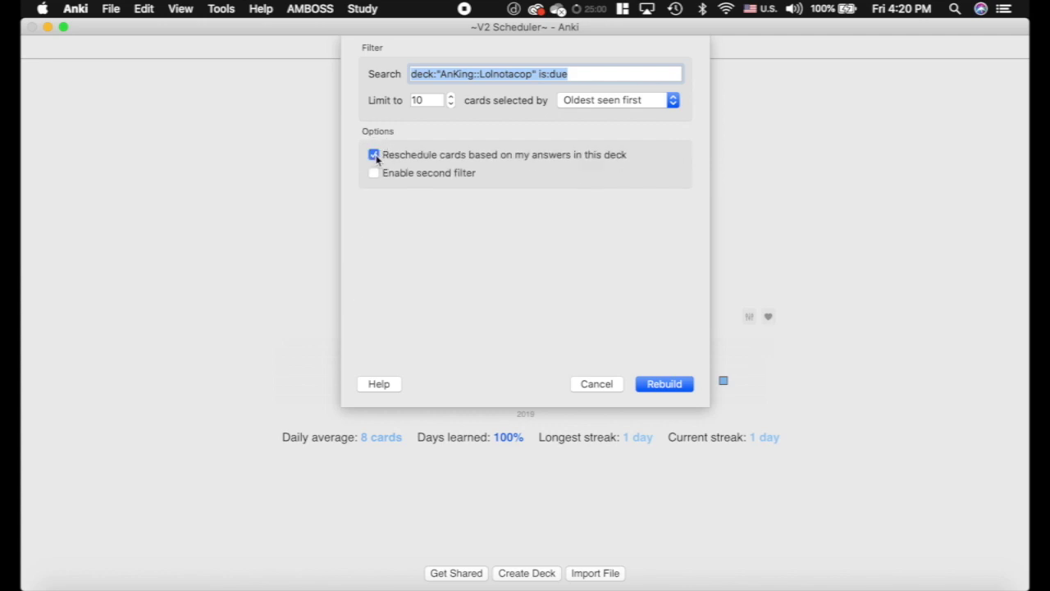
pyautogui.click(576, 76)
pyautogui.press('BackSpace')
pyautogui.press('BackSpace')
pyautogui.press('BackSpace')
pyautogui.write('new')
pyautogui.click(681, 384)
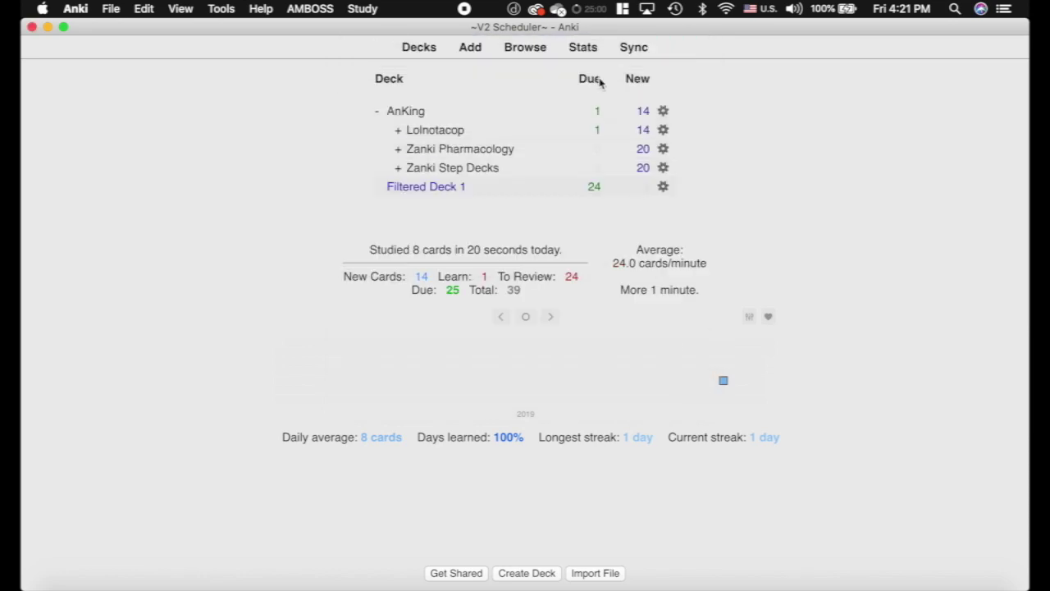
# Search the browser for flag:1, finding the red-flagged HPV E6 card.
pyautogui.click(525, 47)
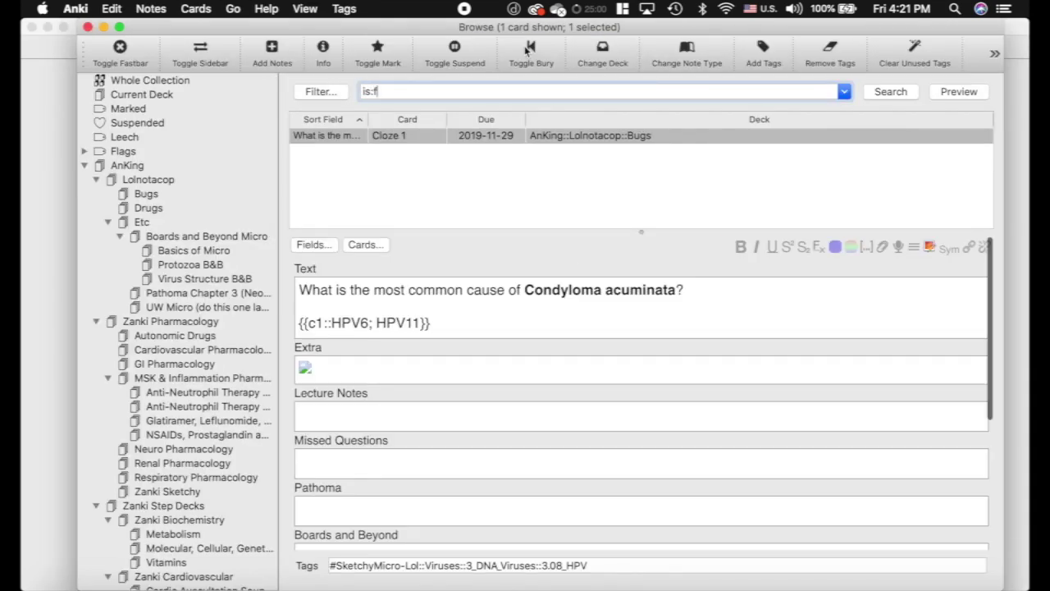
pyautogui.write('flag:1')
pyautogui.press('Return')
pyautogui.click(422, 137)
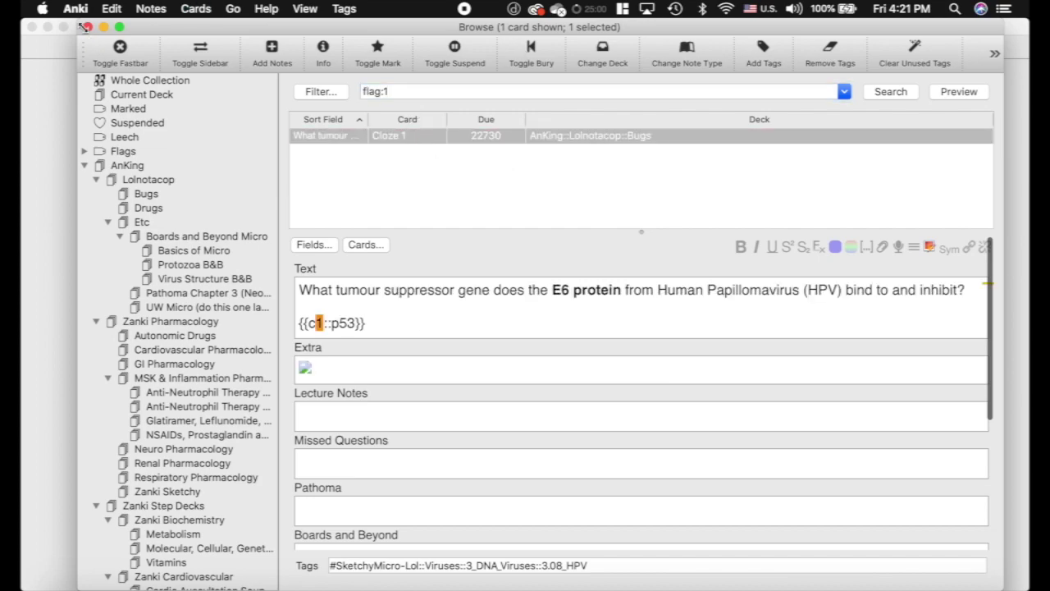
pyautogui.click(85, 27)
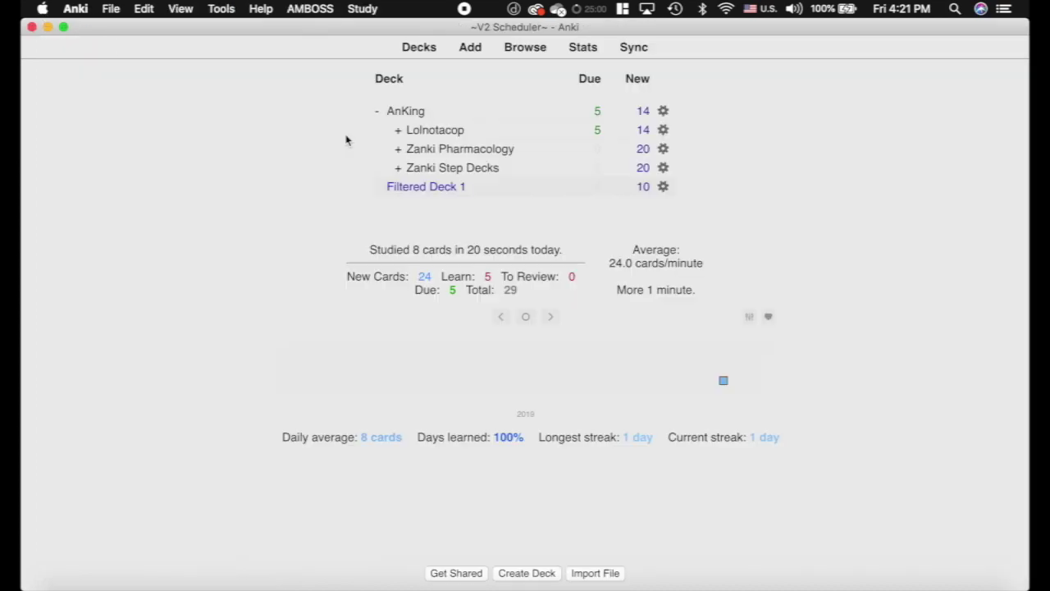
# Study Filtered Deck 1, undo back to the HPV types card, flag it red, and grade Good.
pyautogui.click(429, 188)
pyautogui.press('space')
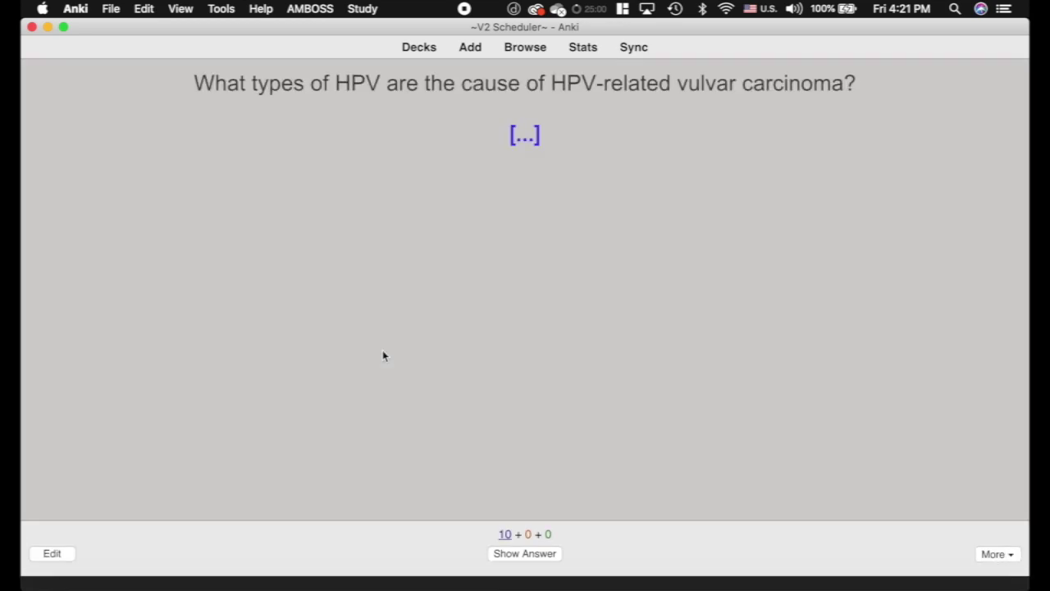
pyautogui.press('space')
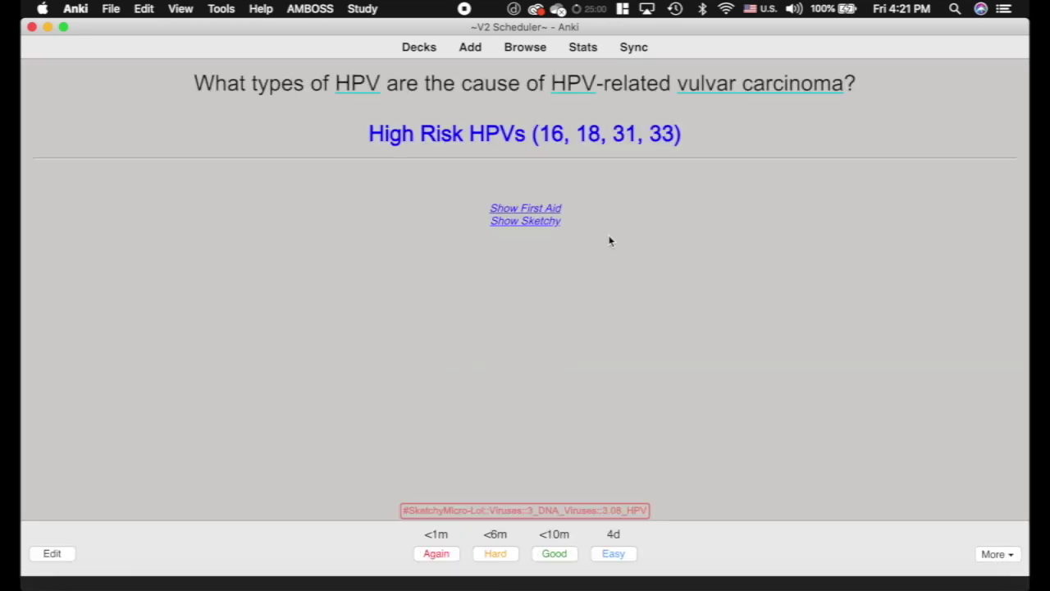
pyautogui.click(562, 555)
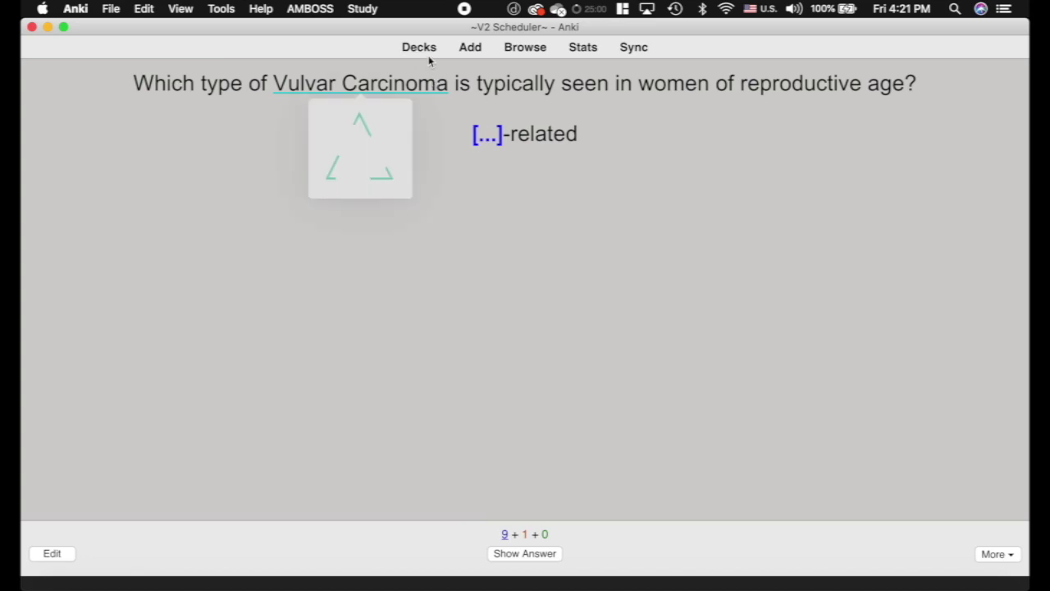
pyautogui.press('space')
pyautogui.press('space')
pyautogui.press('space')
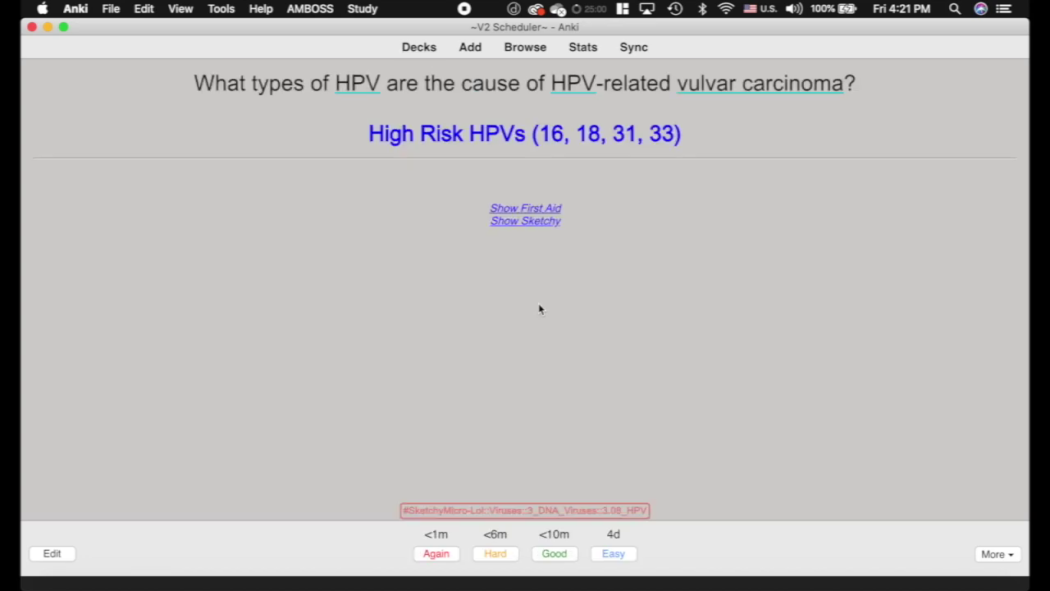
pyautogui.hotkey('ctrl', '1')
pyautogui.click(555, 553)
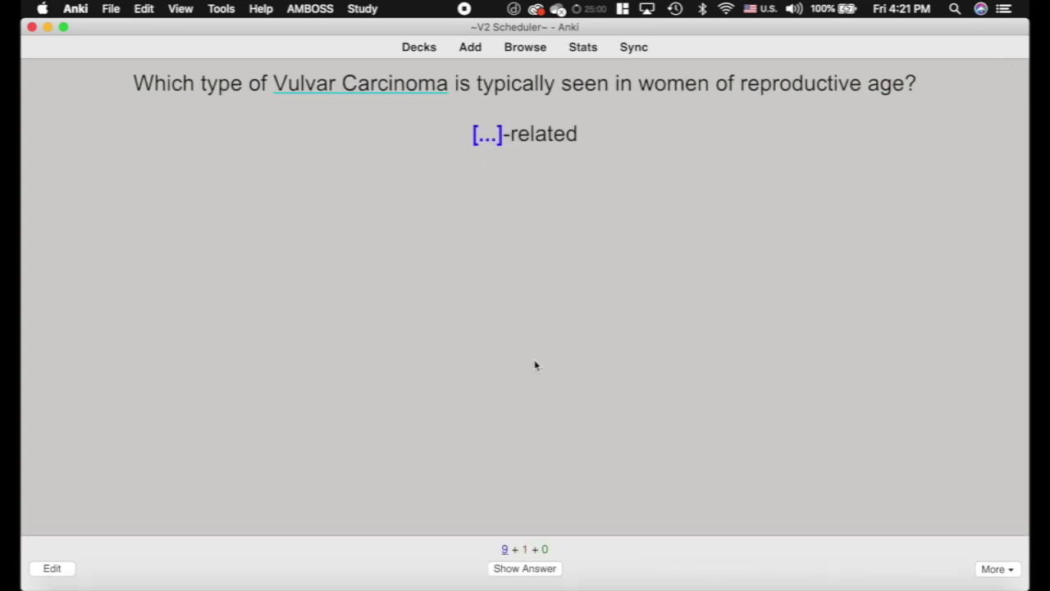
pyautogui.press('d')
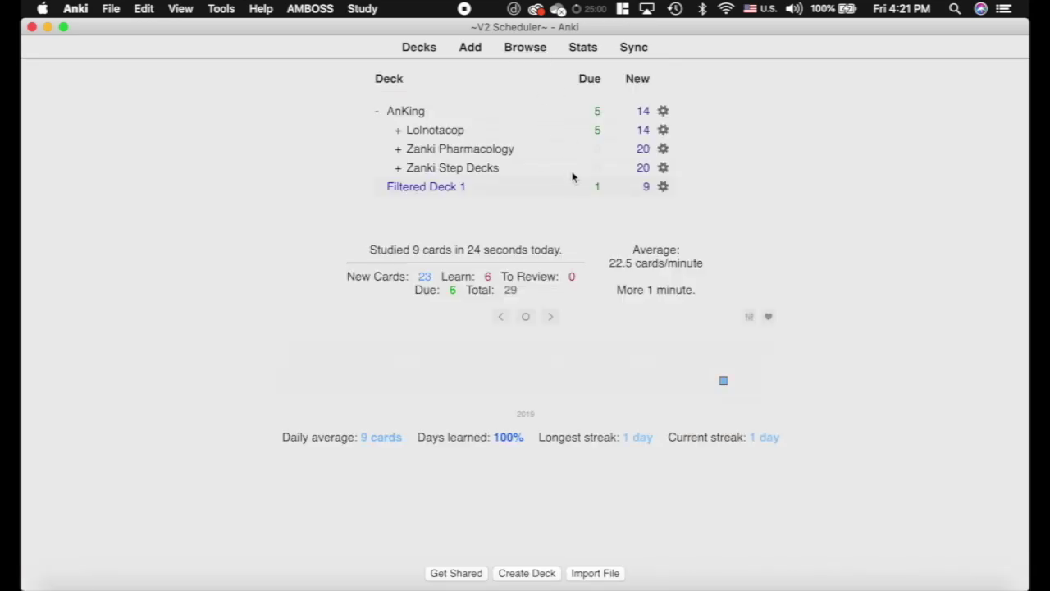
# Rebuild Filtered Deck 1 again so it holds 10 new cards.
pyautogui.click(419, 187)
pyautogui.click(538, 561)
pyautogui.click(430, 47)
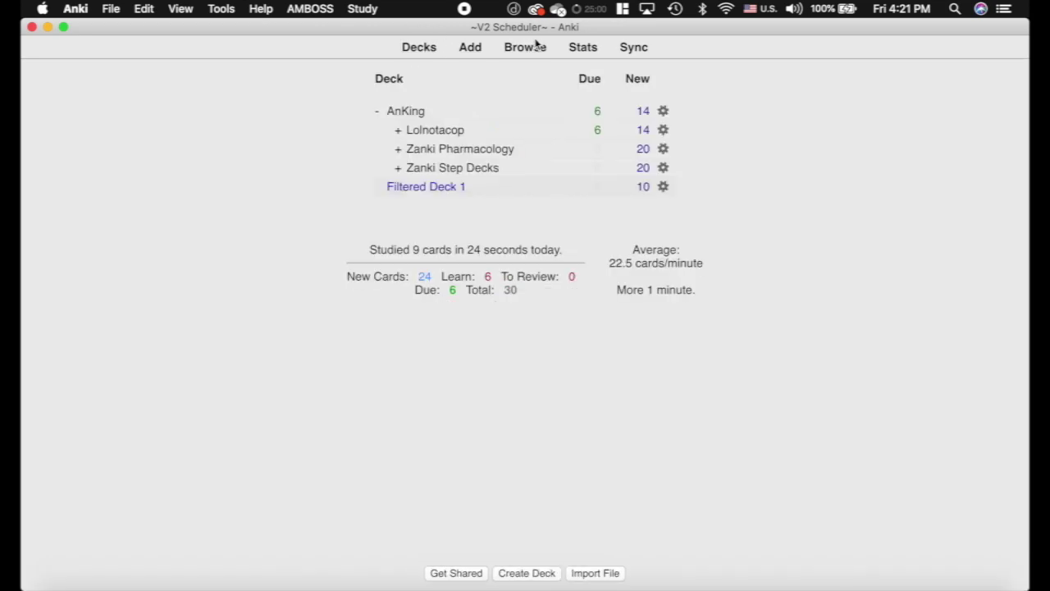
# Confirm in the browser that flag:1 finds the vulvar carcinoma HPV card in Bugs.
pyautogui.click(525, 48)
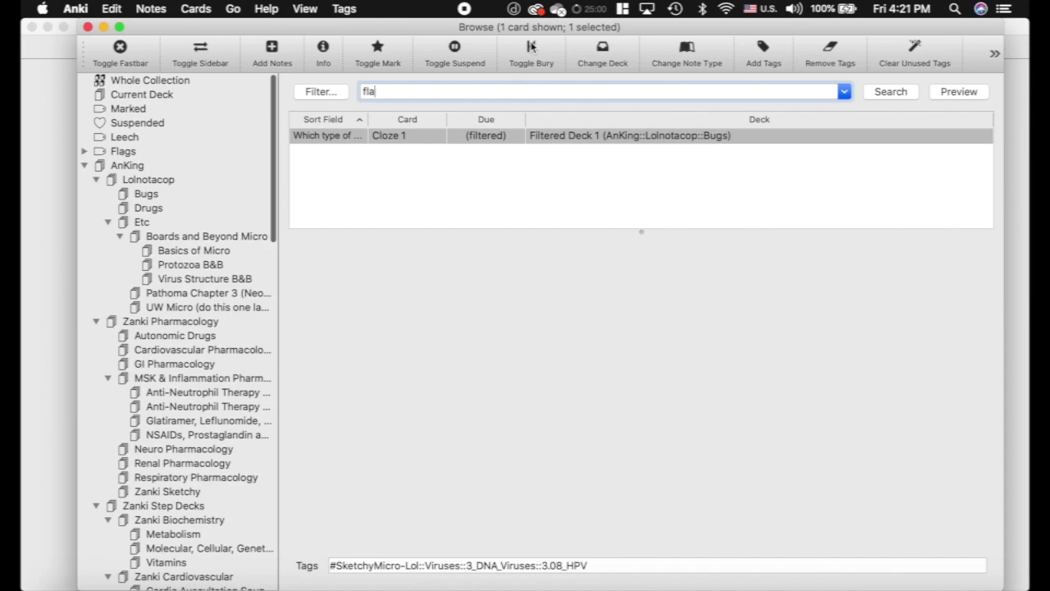
pyautogui.click(492, 139)
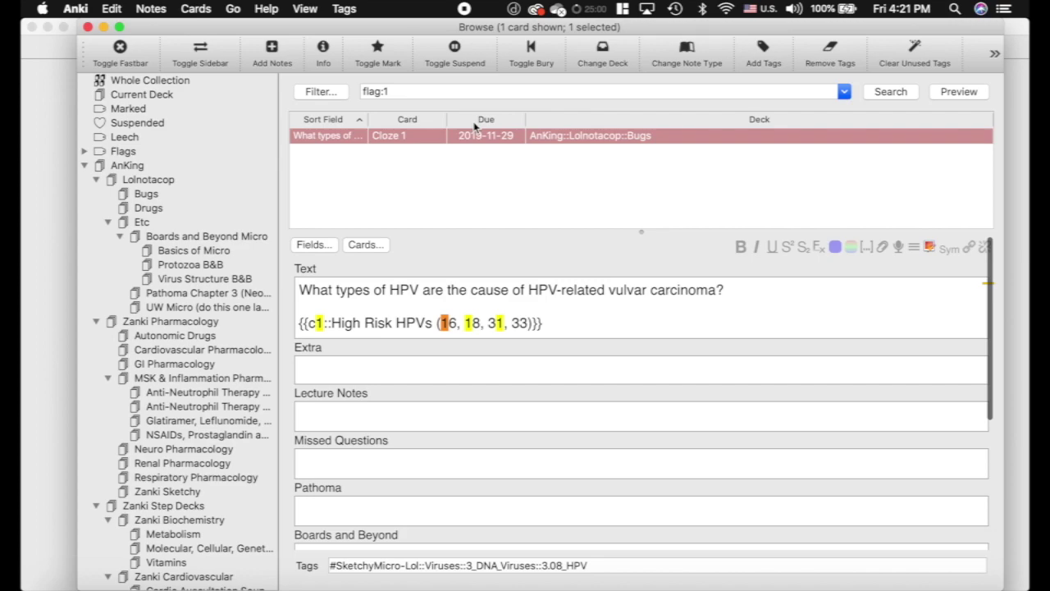
pyautogui.click(88, 27)
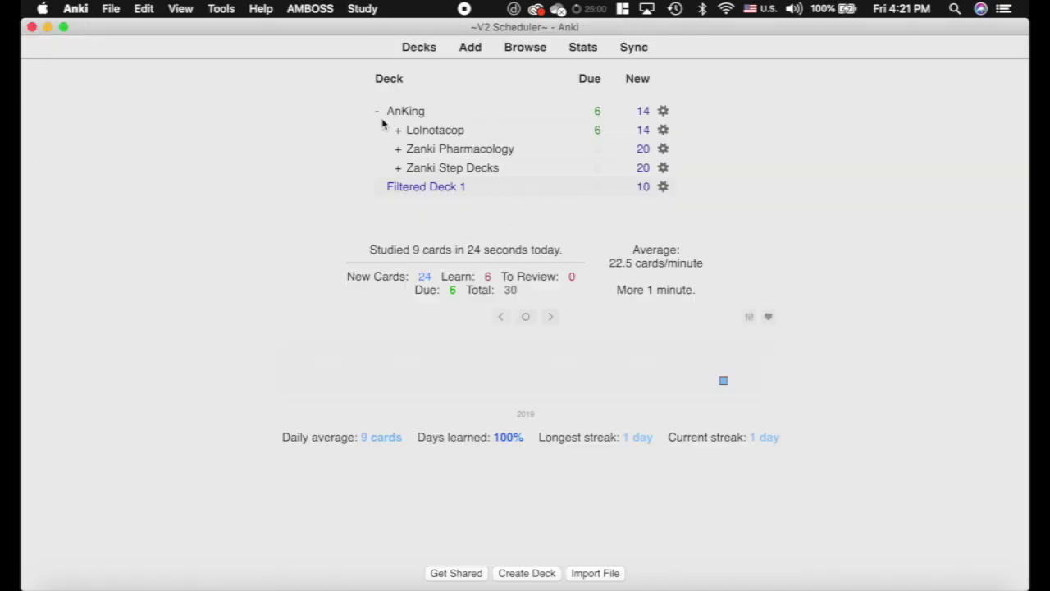